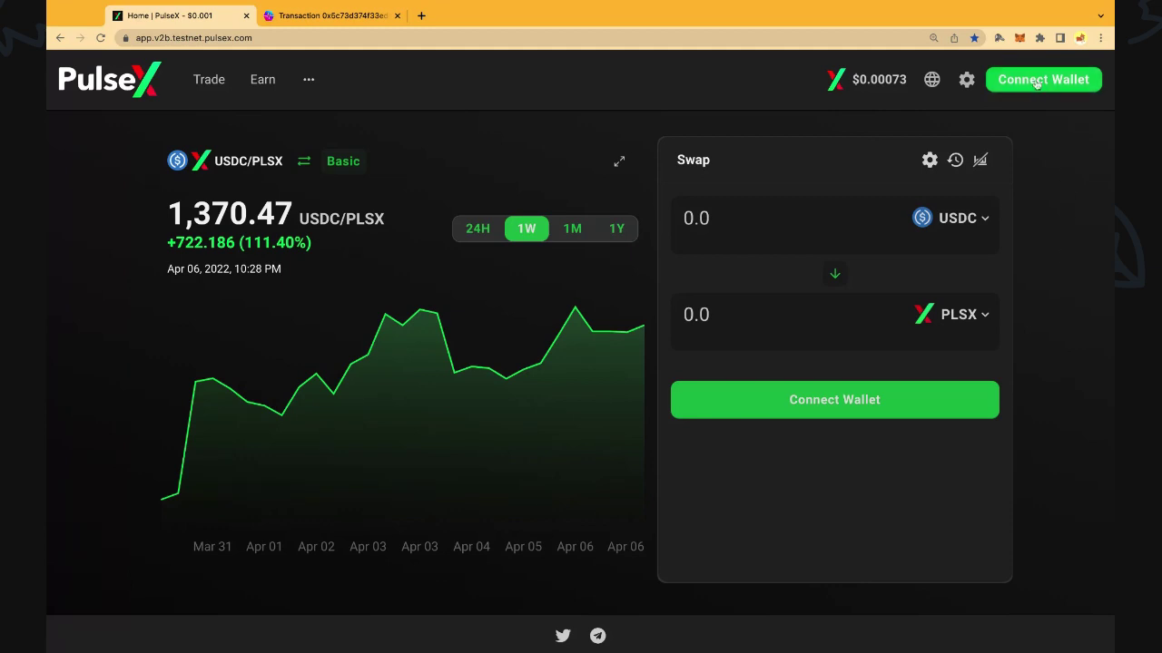
Connect the MetaMask wallet to the exchange, showing the full list of supported wallets first
left_click(1043, 79)
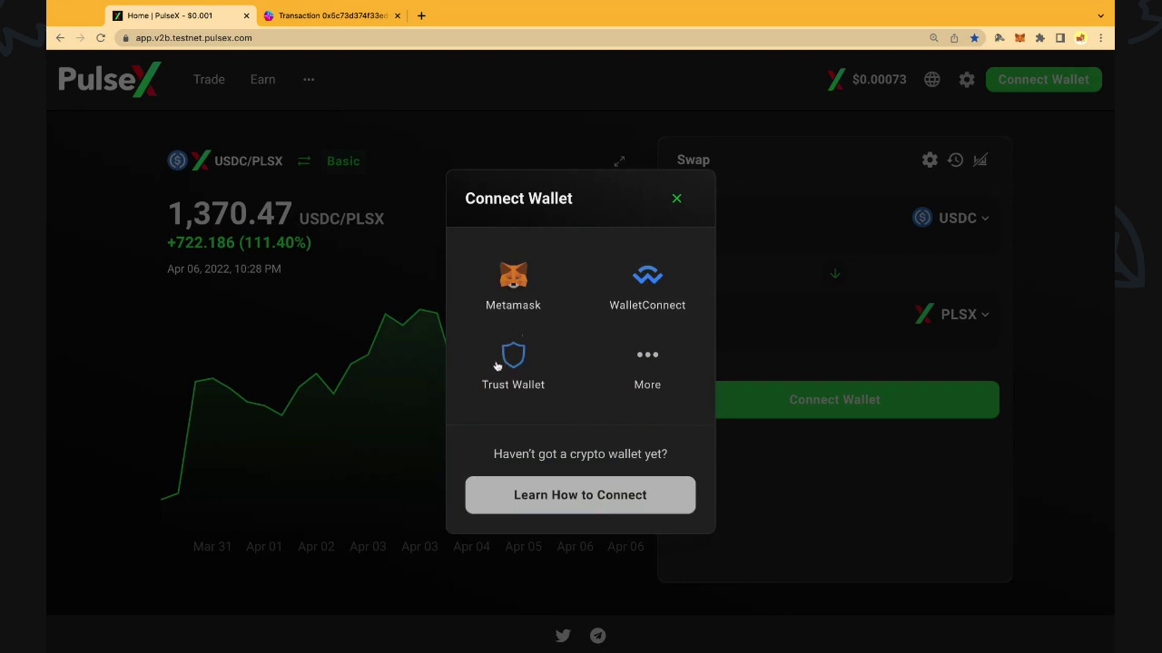
left_click(657, 363)
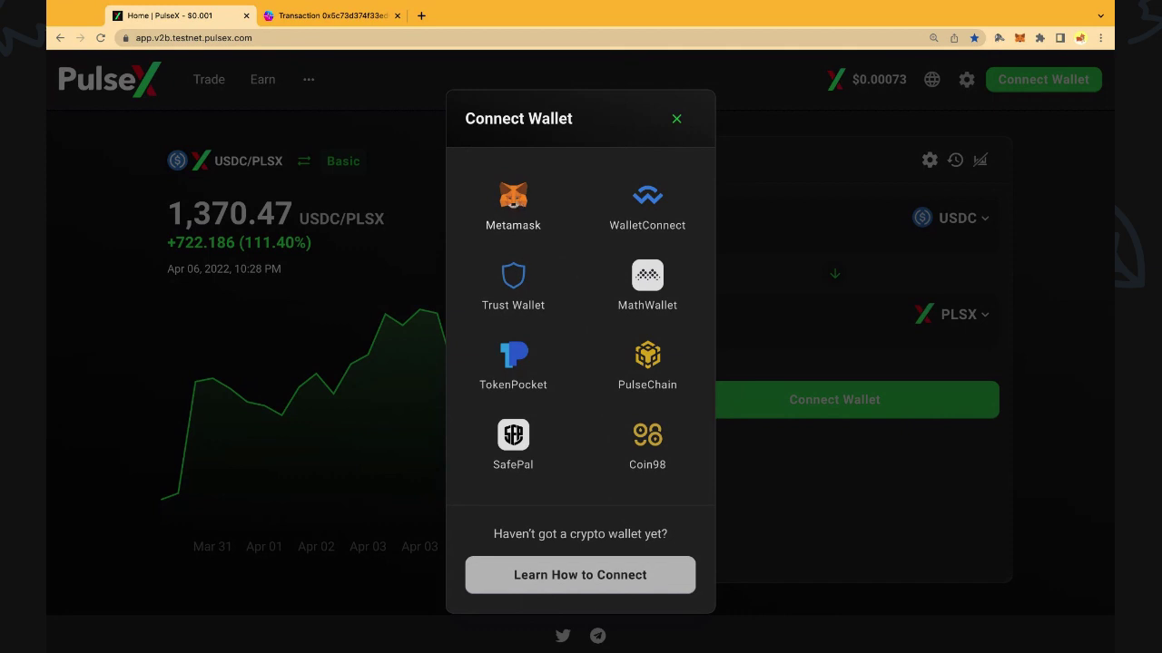
left_click(512, 204)
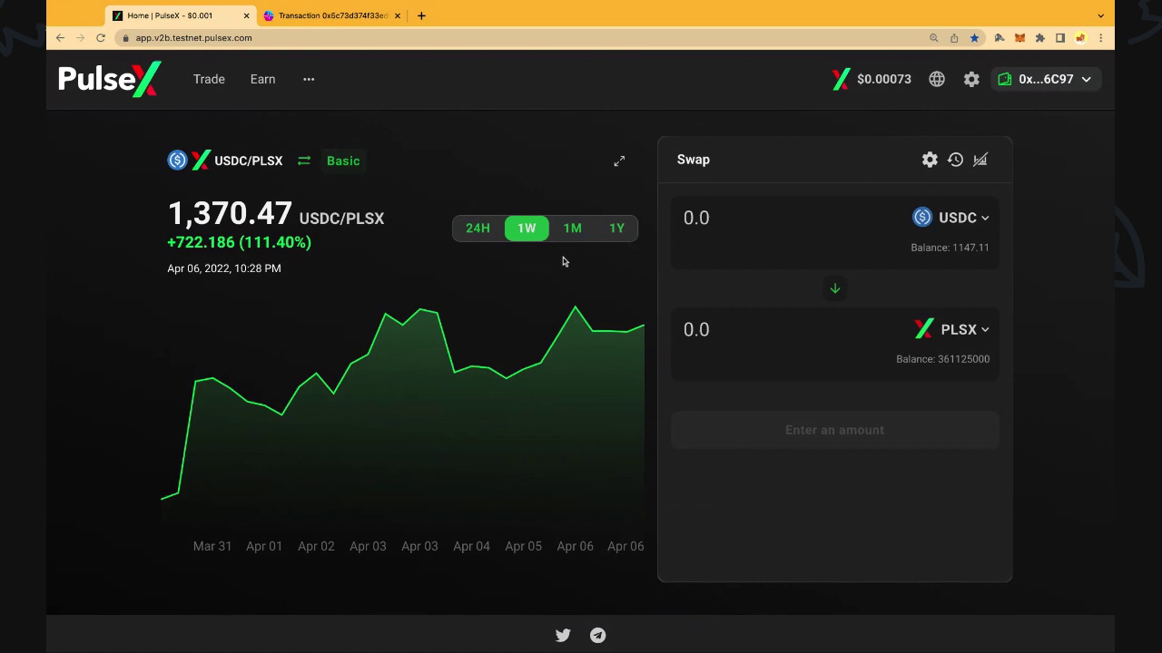
Check the connected wallet's address, balances and recent transactions, and close the wallet details
mouse_move(1042, 84)
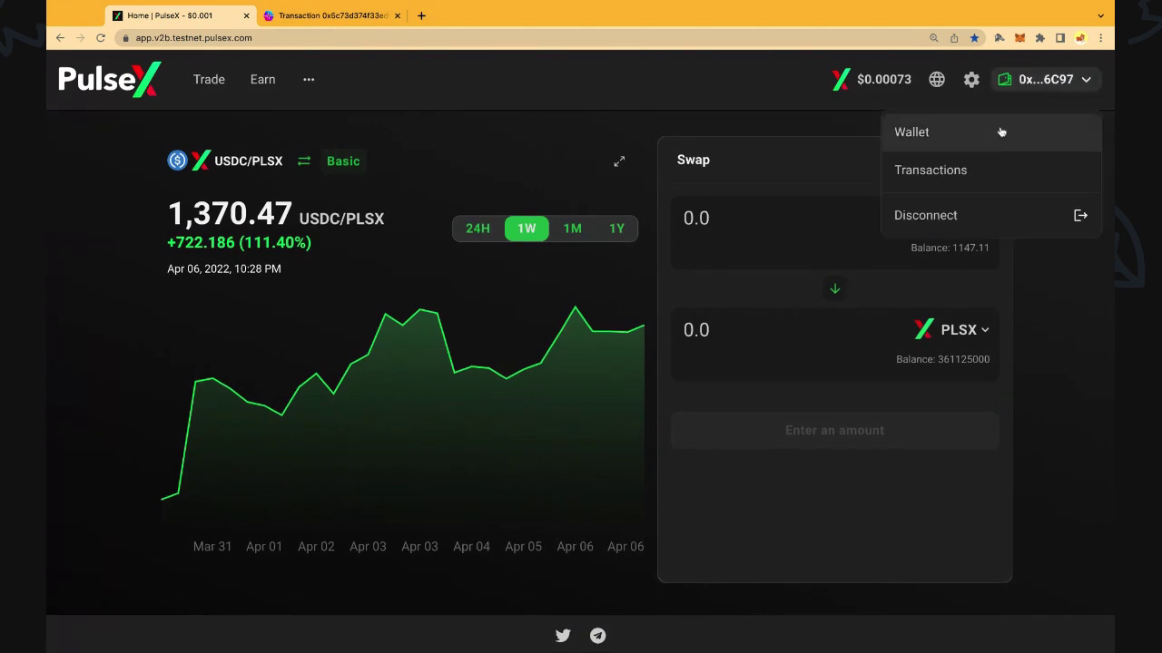
left_click(932, 132)
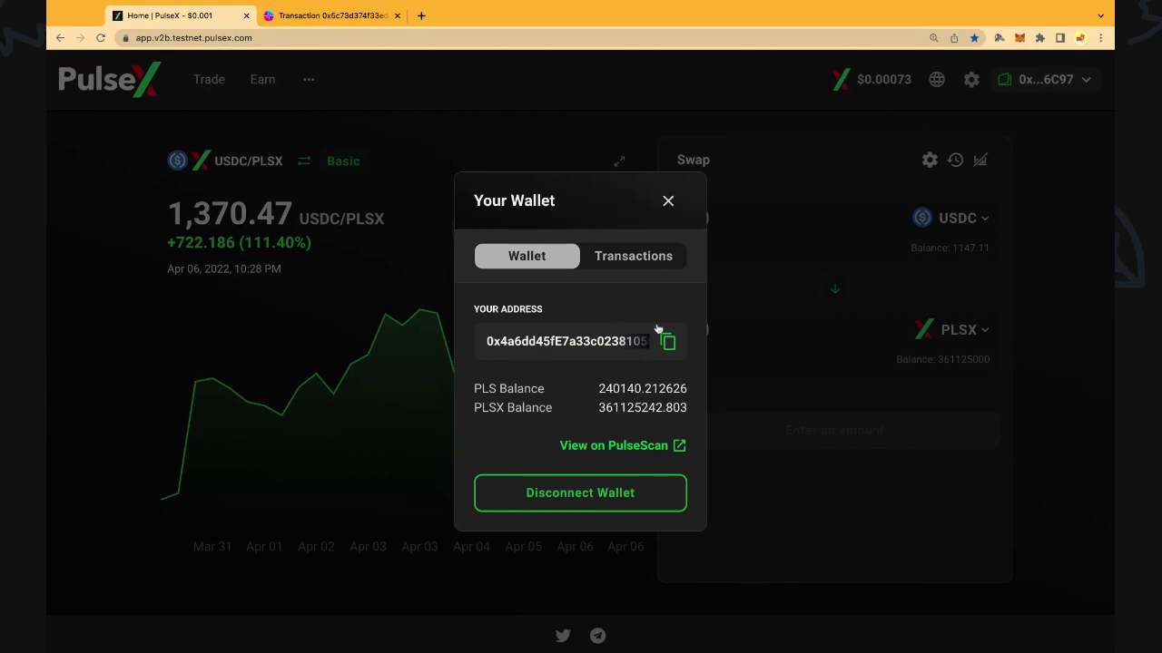
left_click(635, 257)
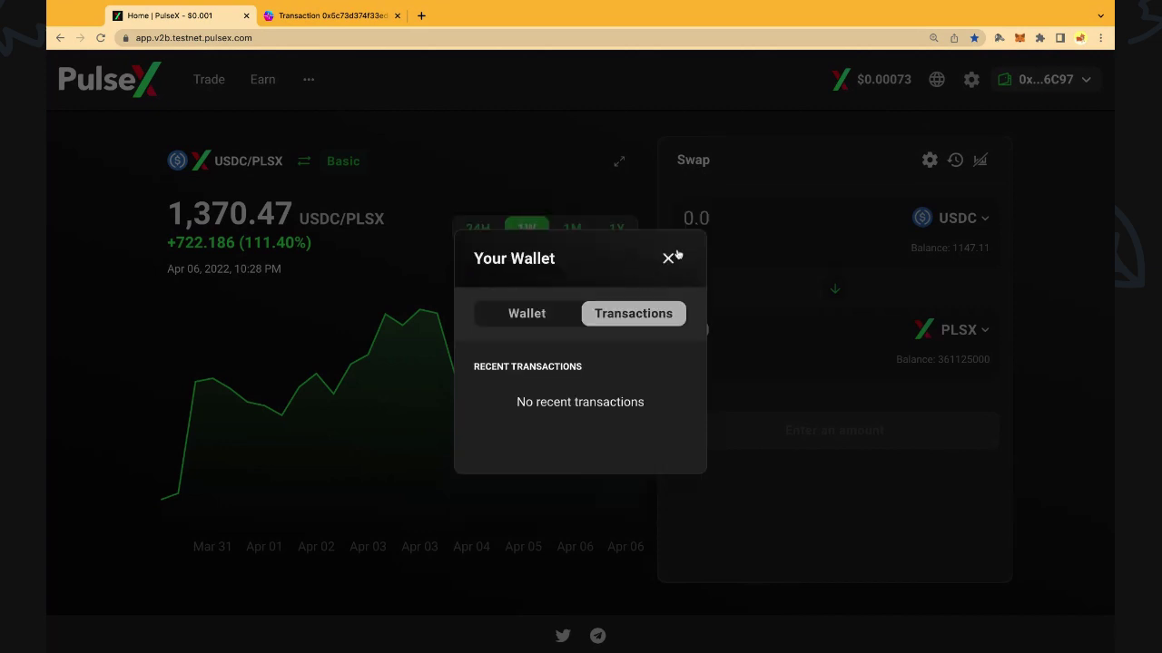
left_click(669, 259)
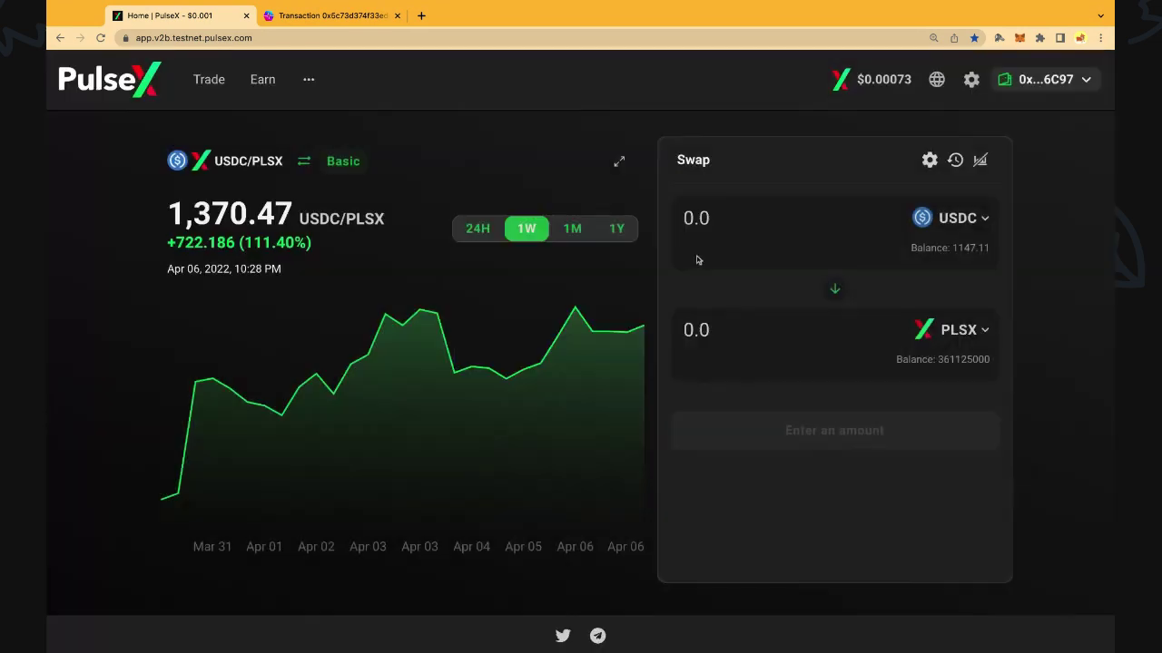
Review the global settings for transaction speed, slippage tolerance, transaction deadline, Expert Mode and multihops, and close them
left_click(971, 80)
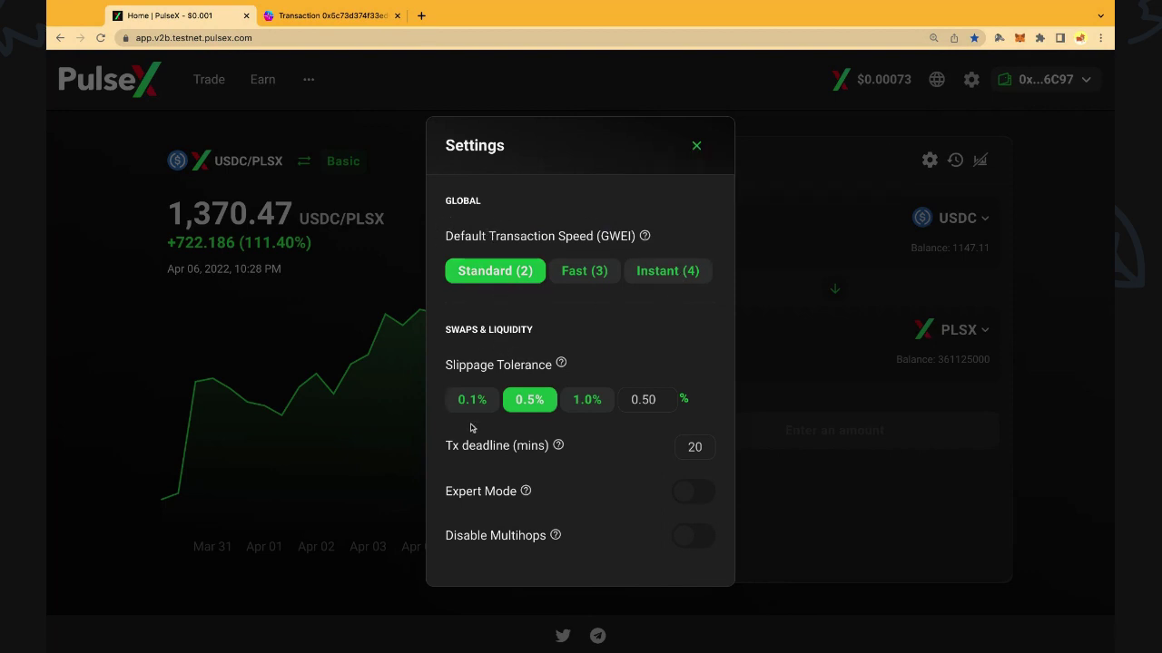
mouse_move(562, 364)
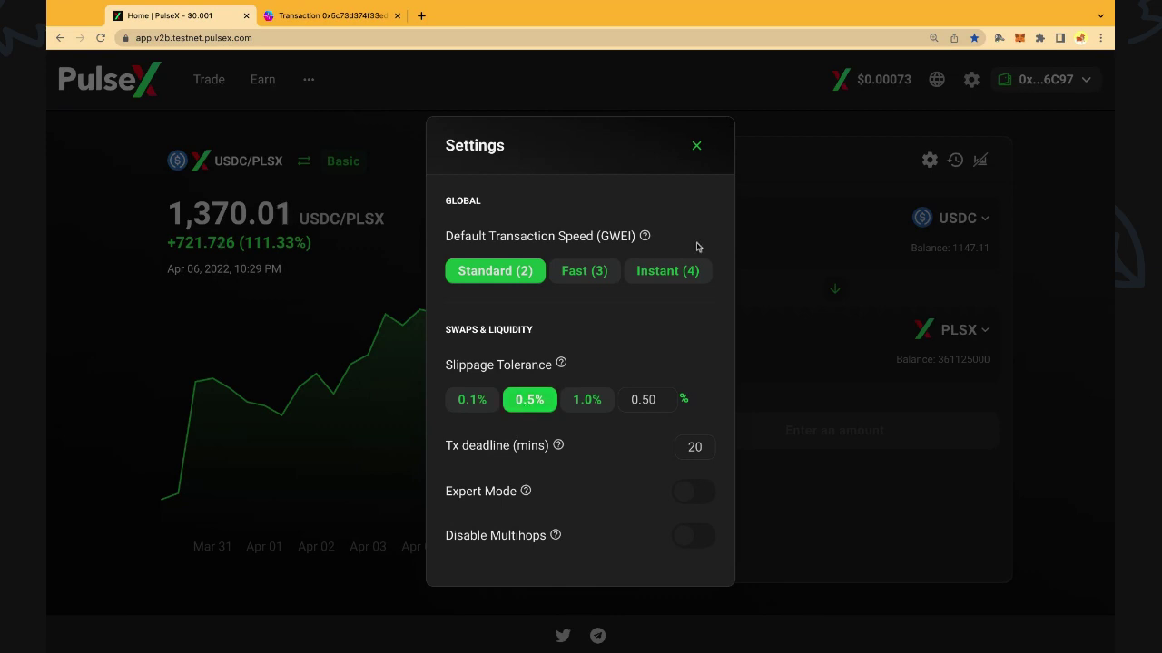
left_click(695, 149)
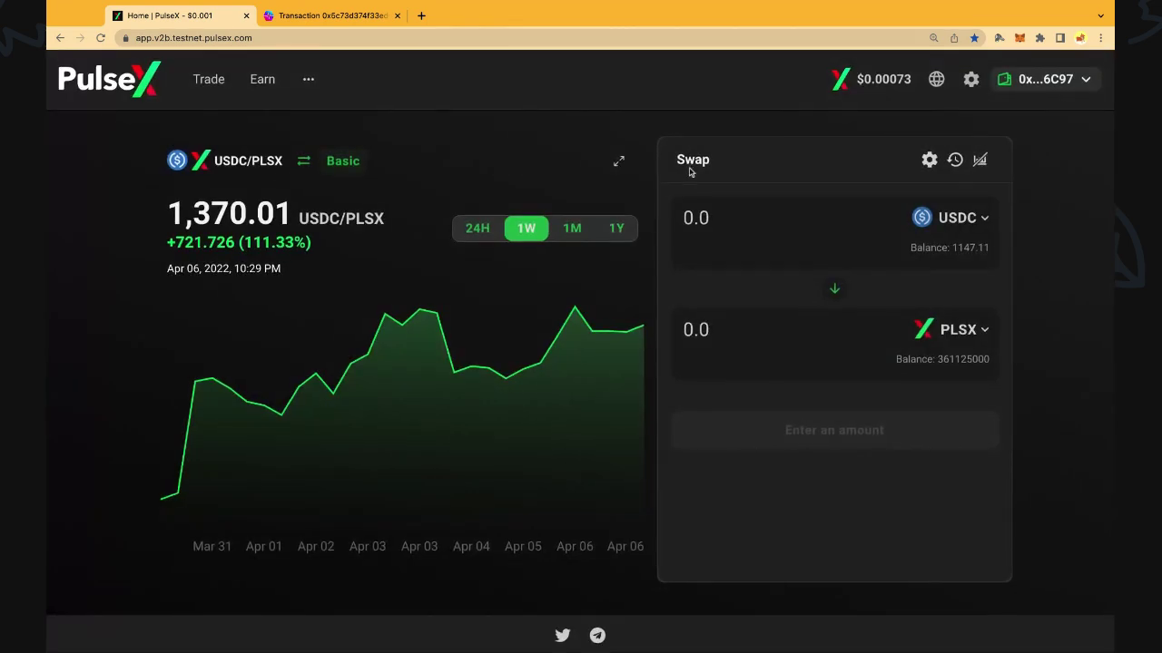
mouse_move(945, 82)
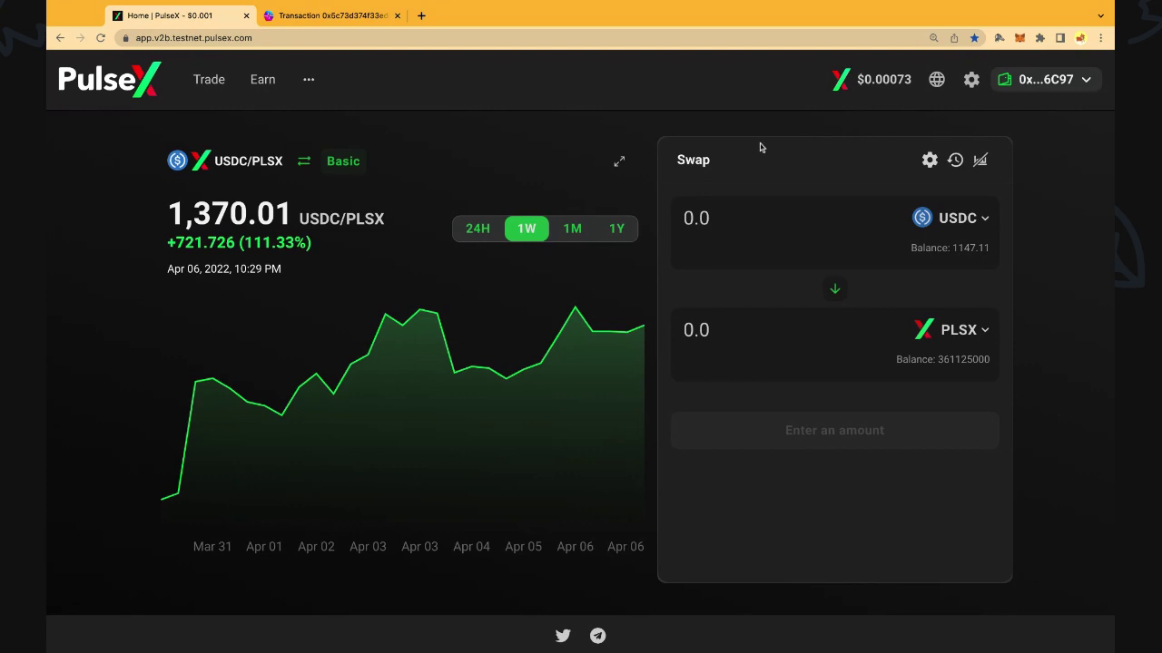
Look through the tokens available for the receiving and paying sides of the swap, keeping the USDC and PLSX pair
left_click(960, 334)
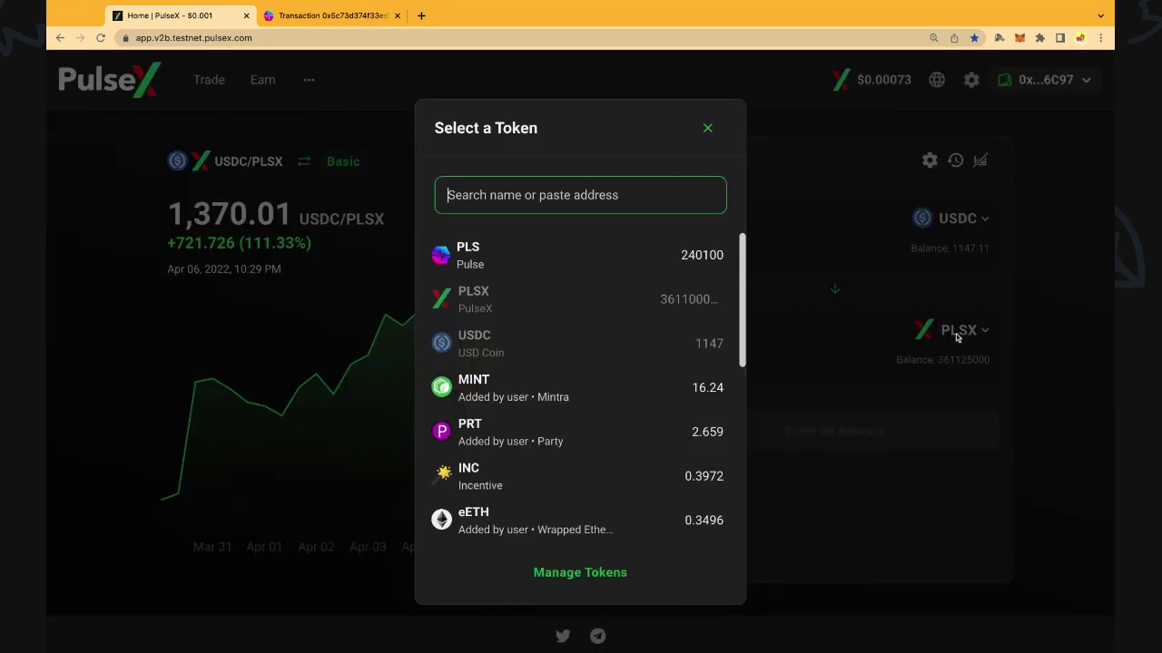
left_click(536, 305)
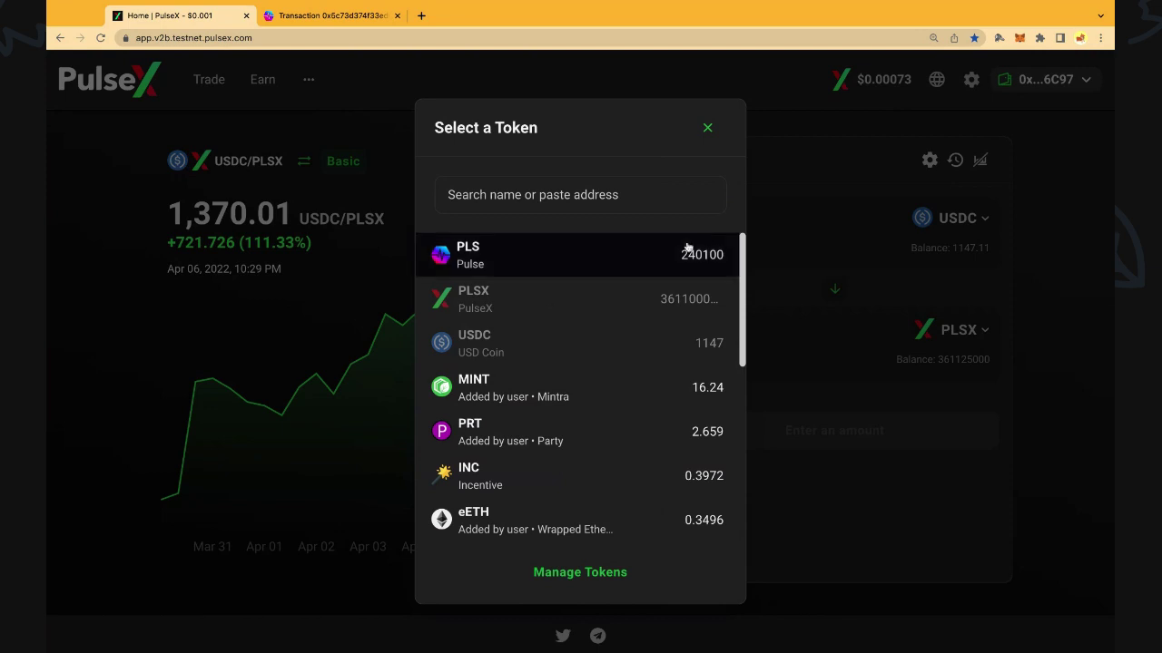
left_click(707, 128)
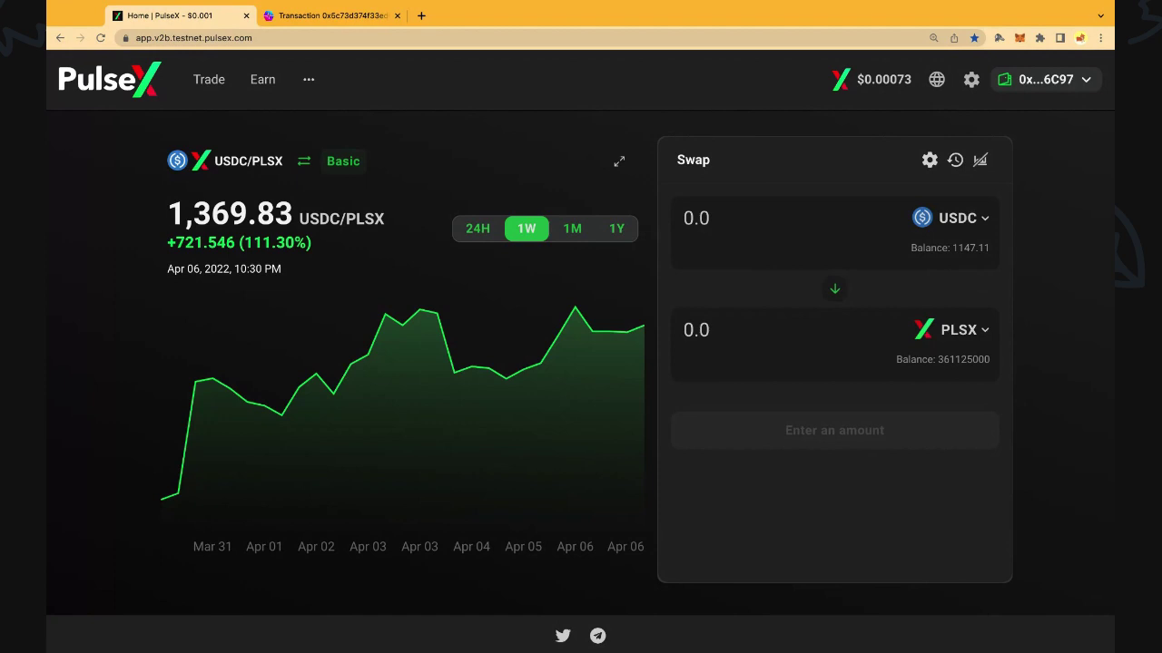
left_click(949, 221)
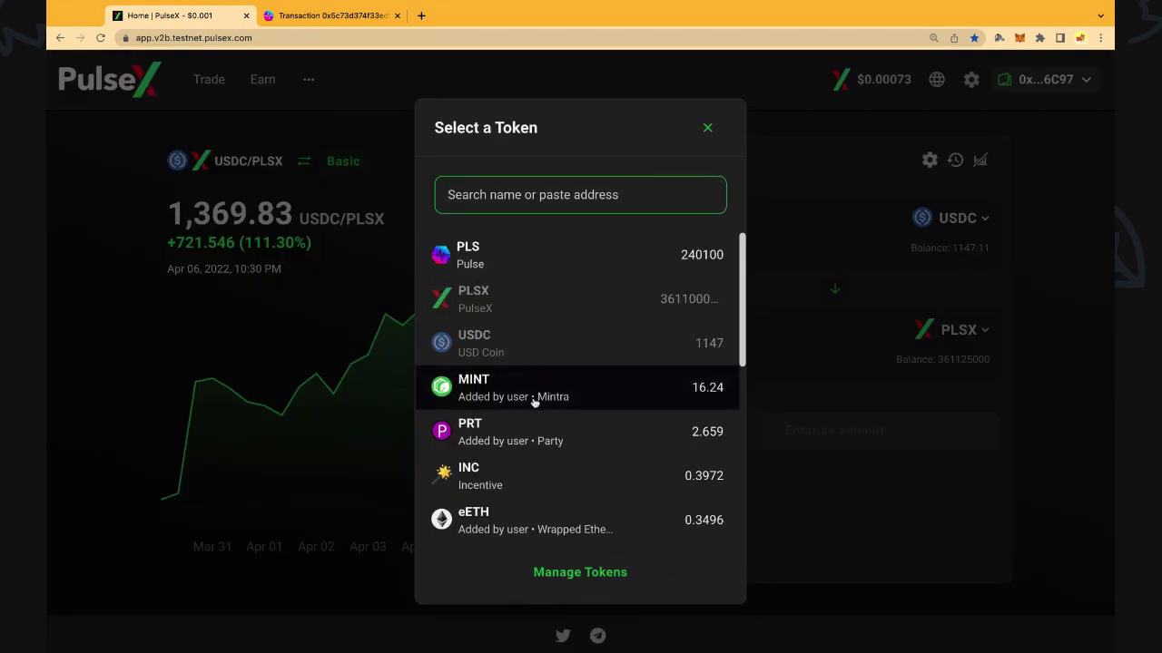
scroll(536, 400, "down", 2)
scroll(535, 403, "down", 2)
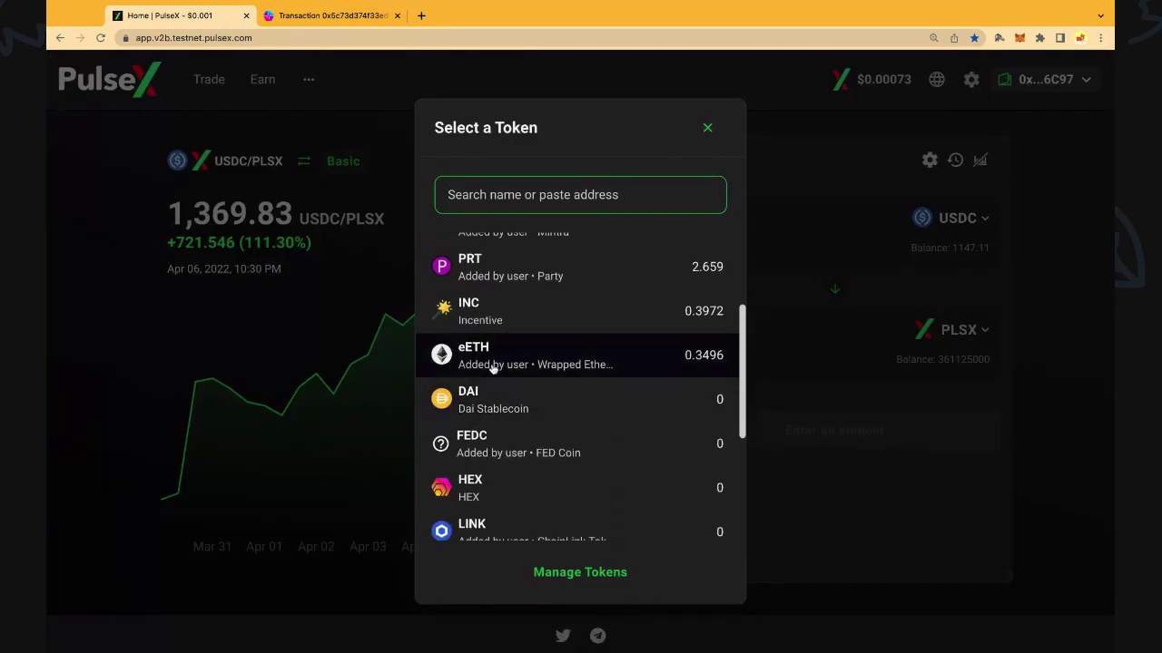
scroll(495, 363, "up", 4)
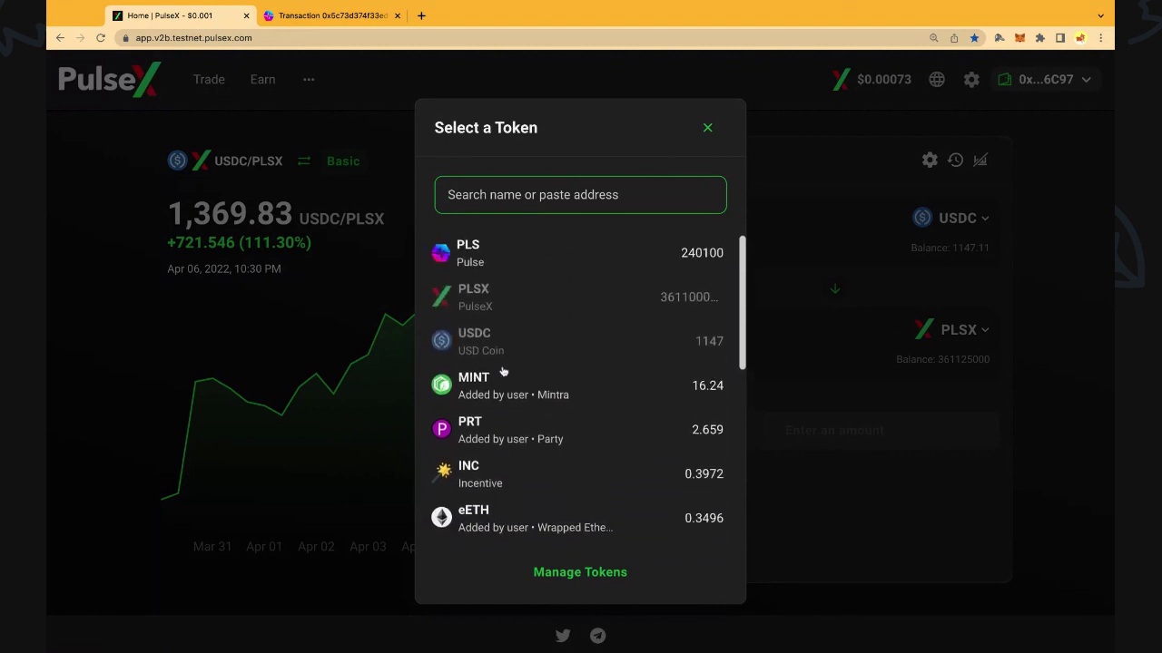
left_click(707, 128)
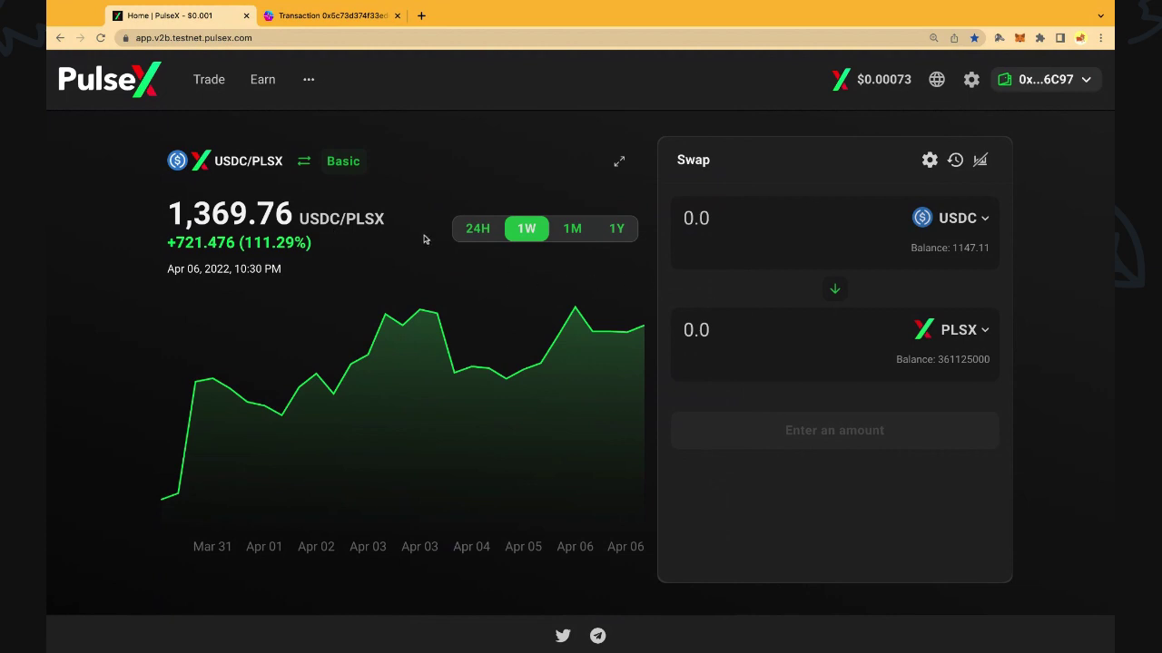
Compare the USDC/PLSX chart over 24 hours and one week, and examine the pair's current exchange rate
left_click(487, 232)
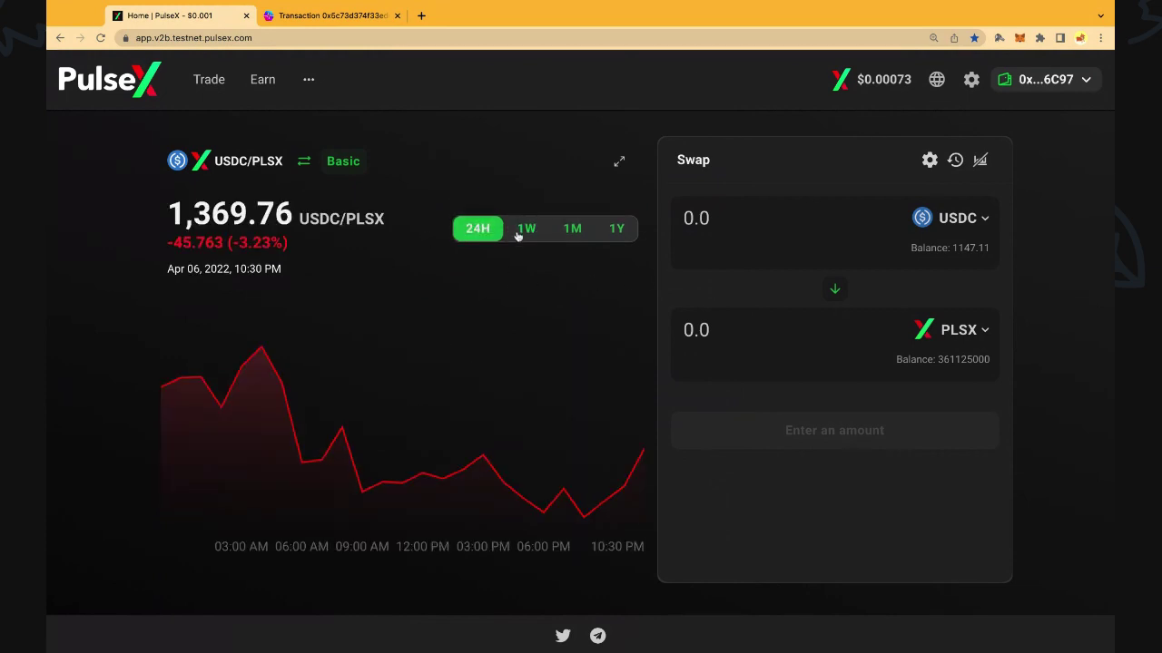
left_click(523, 234)
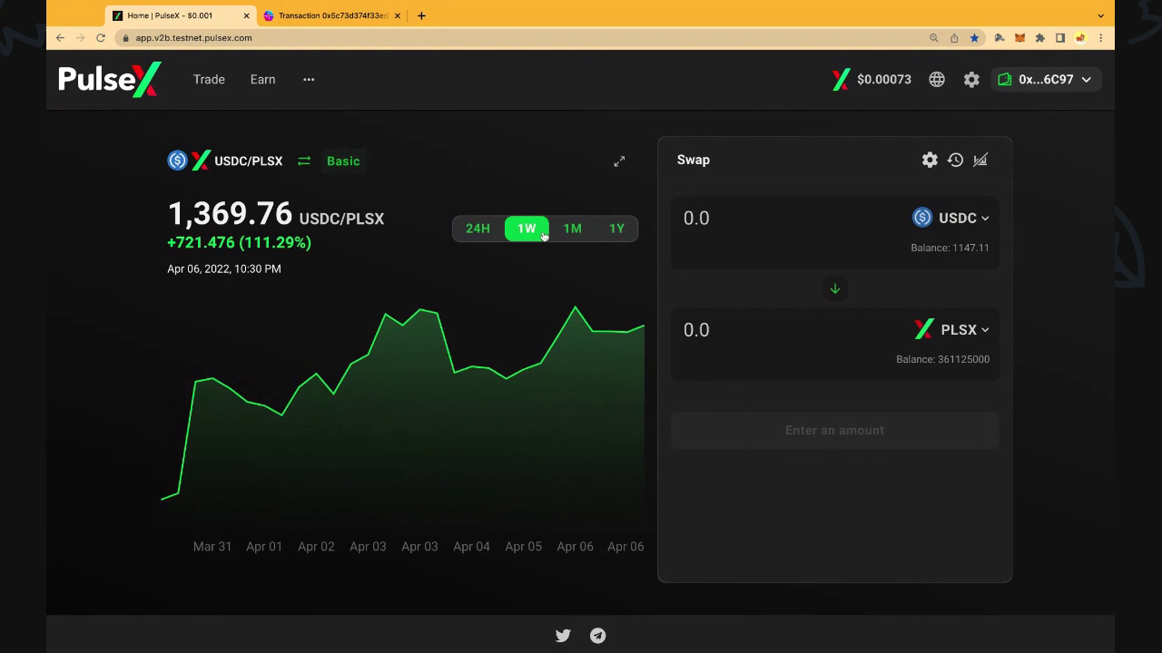
double_click(324, 219)
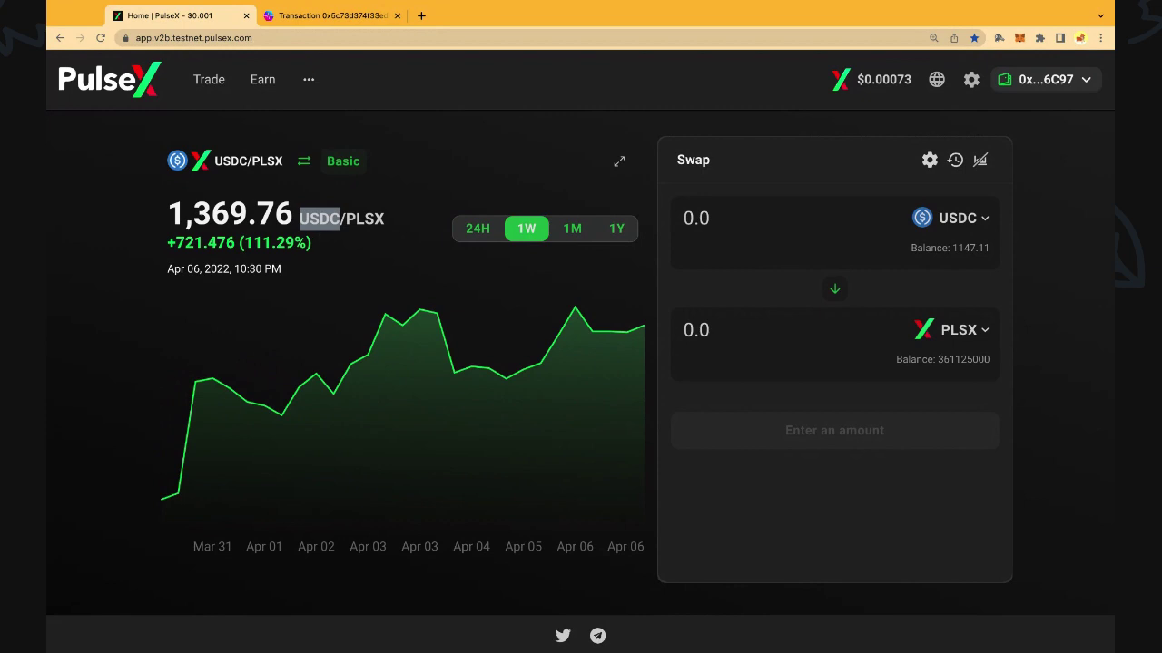
double_click(358, 219)
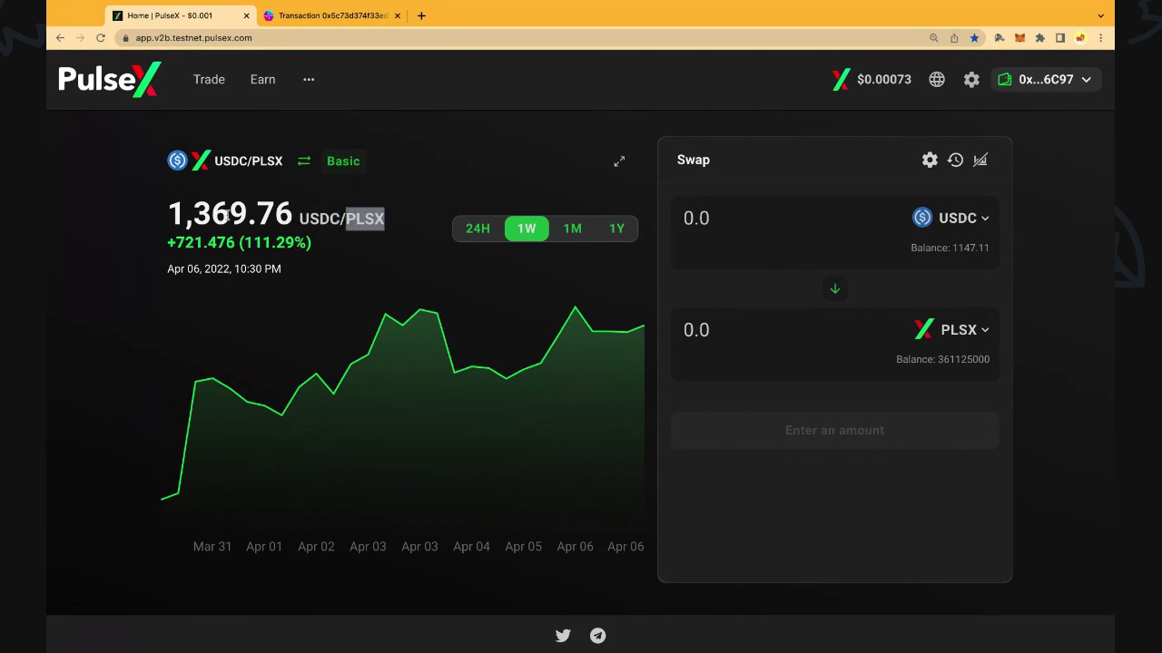
double_click(218, 214)
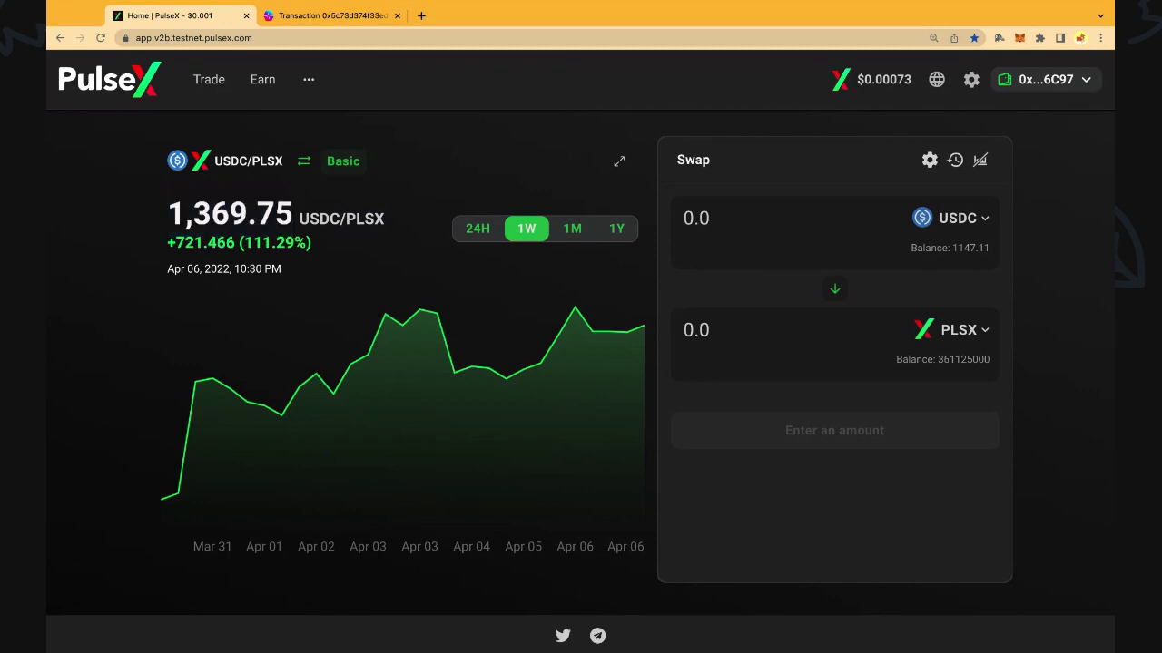
double_click(377, 219)
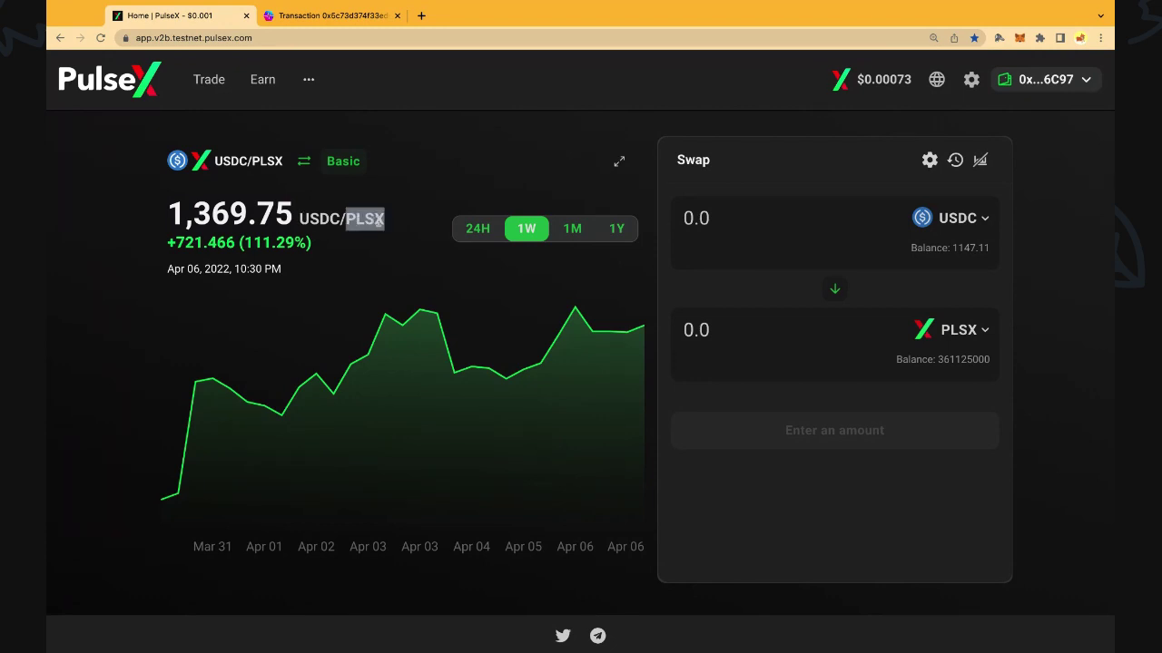
double_click(372, 220)
double_click(208, 214)
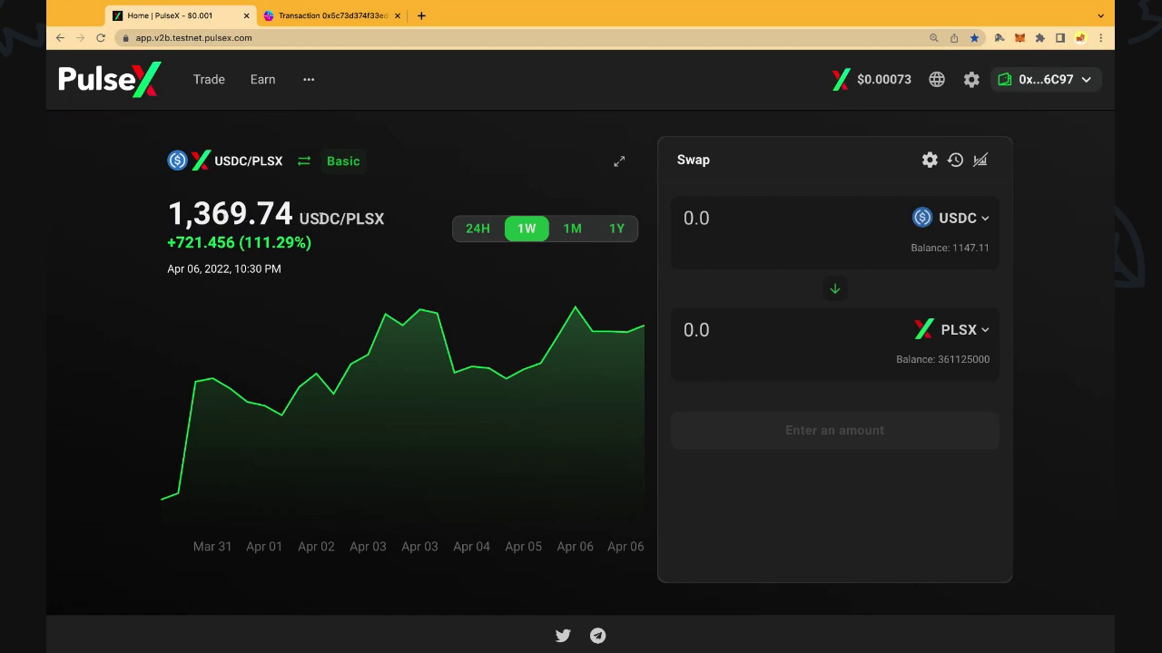
Enter 1 USDC as the amount to swap for PLSX and raise it to 1000 USDC
left_click(732, 219)
type("1")
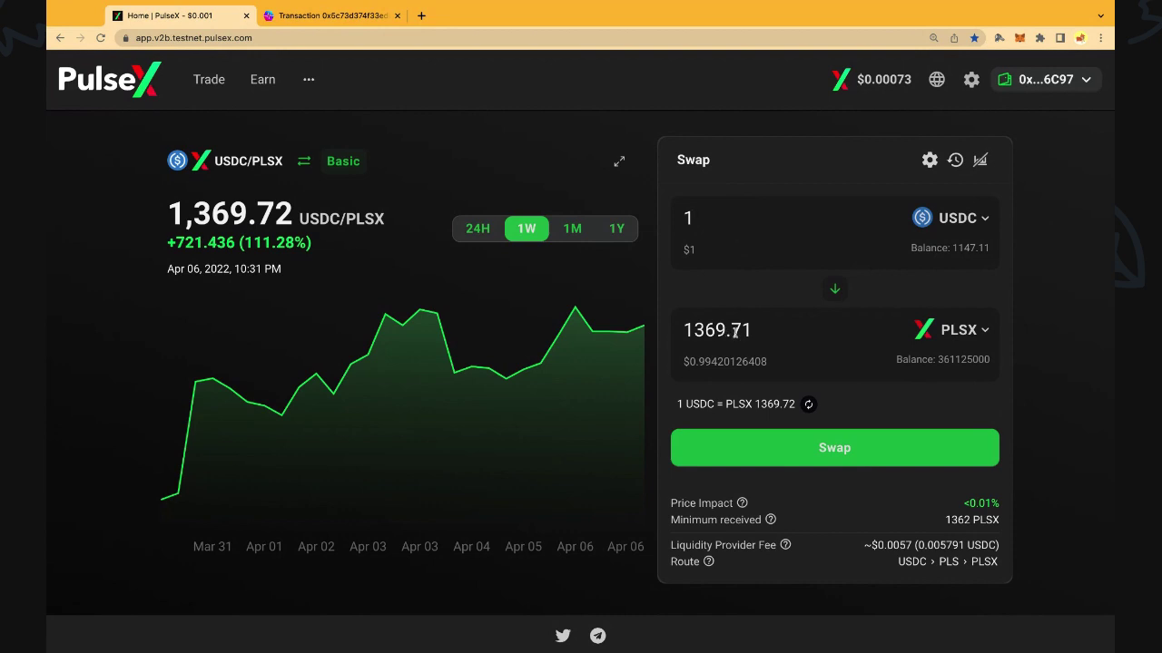
left_click(807, 406)
type("000")
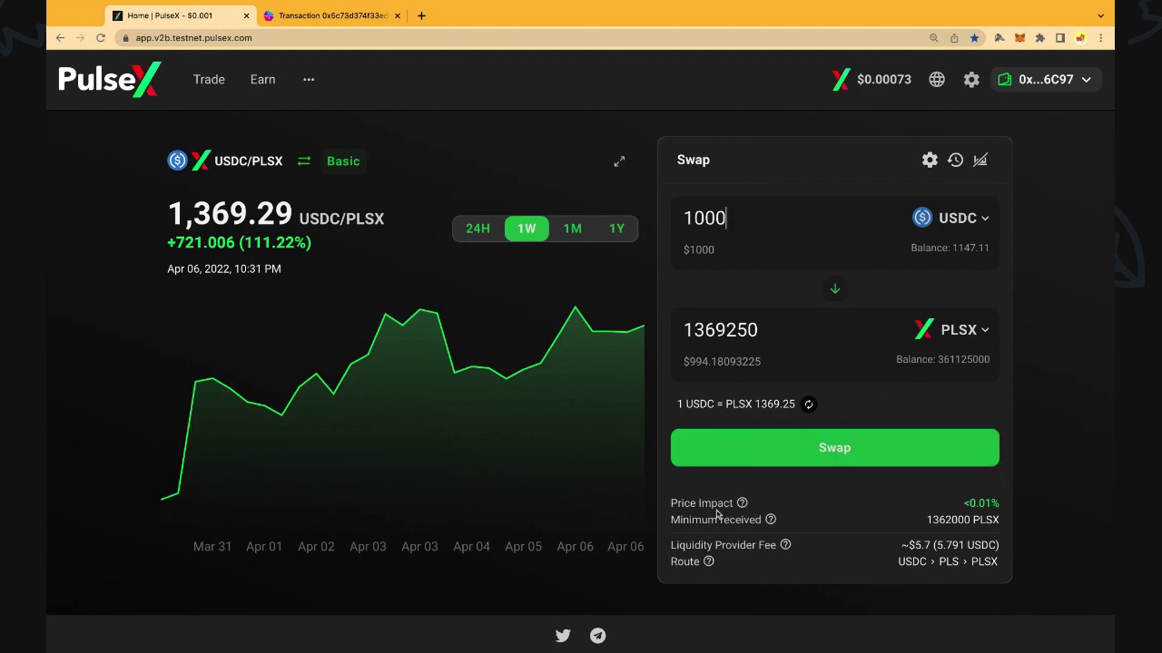
Examine the swap's price impact, minimum received, estimated PLSX output, liquidity provider fee and route, with their explanations
mouse_move(744, 504)
left_click_drag(999, 503, 962, 505)
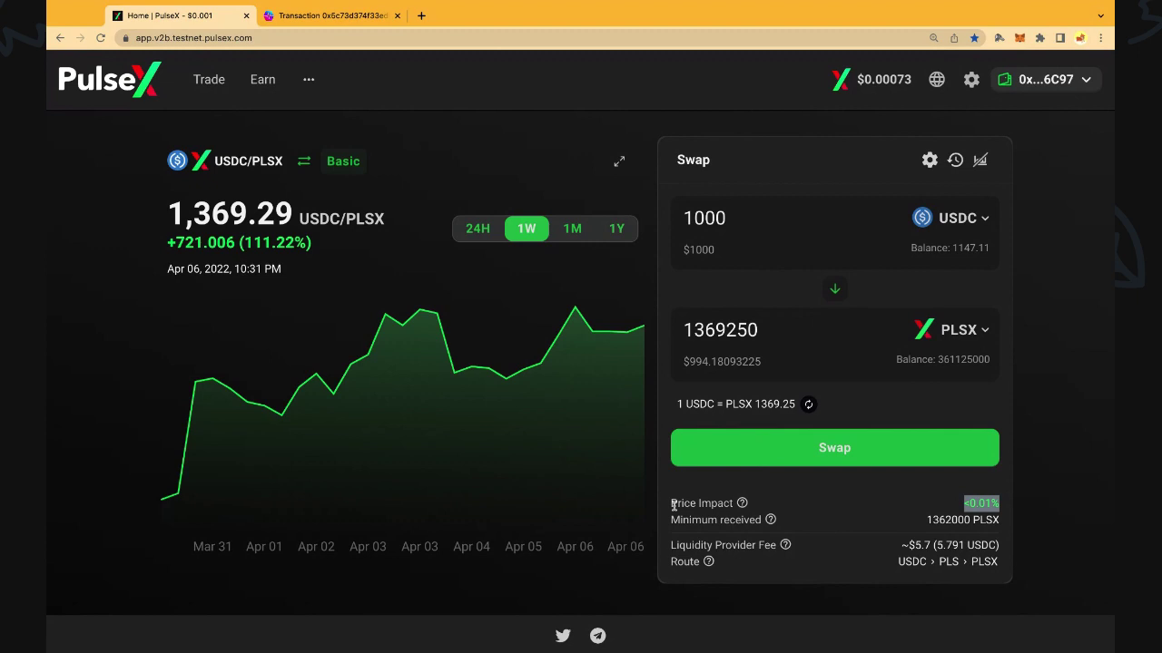
mouse_move(771, 522)
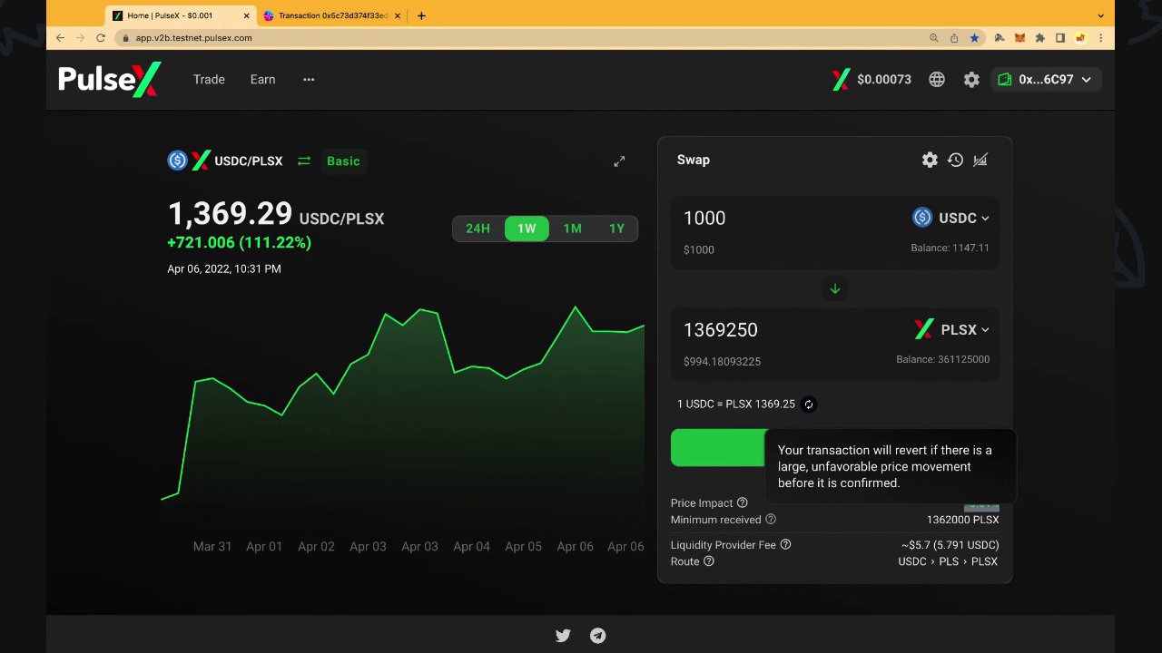
left_click(846, 534)
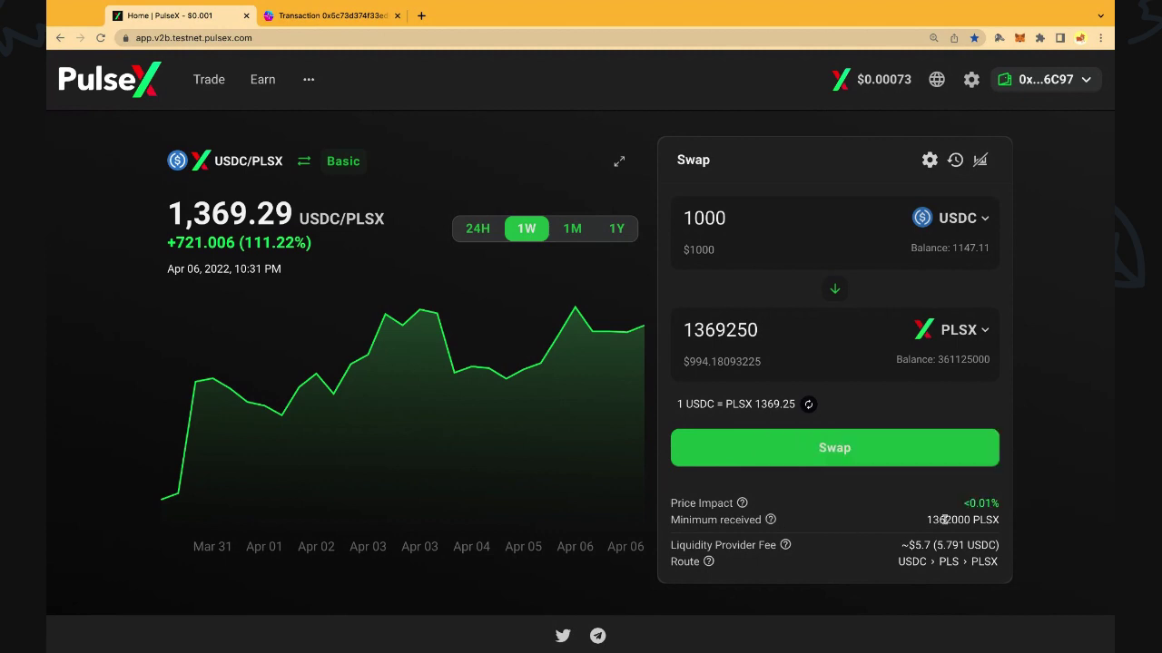
double_click(940, 522)
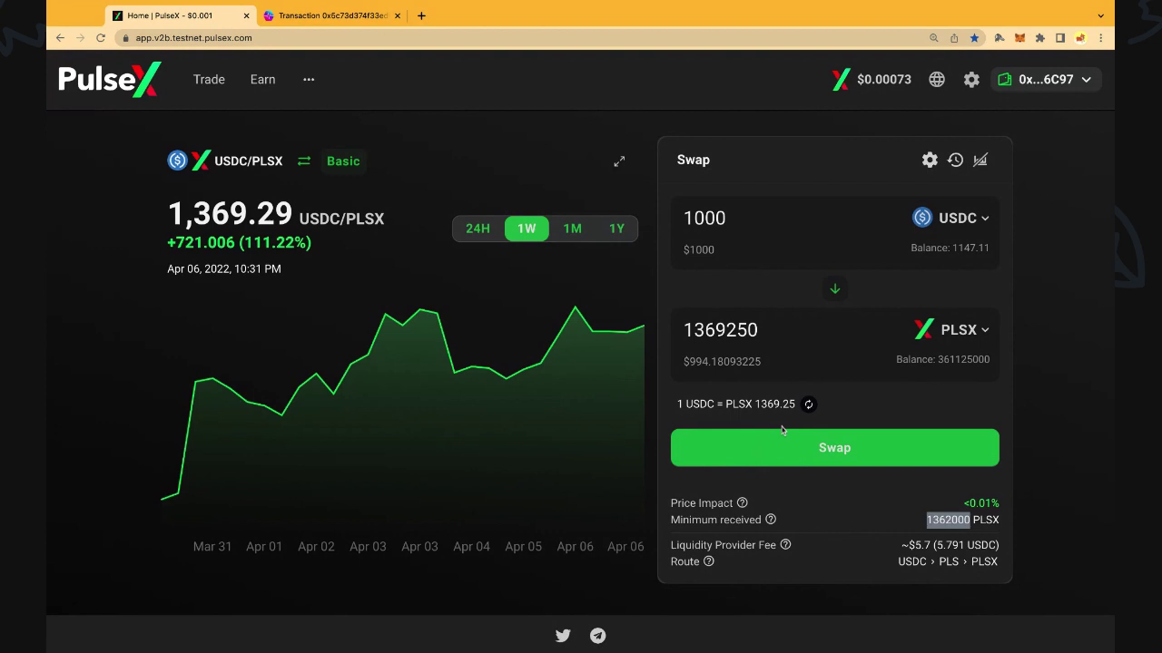
double_click(707, 332)
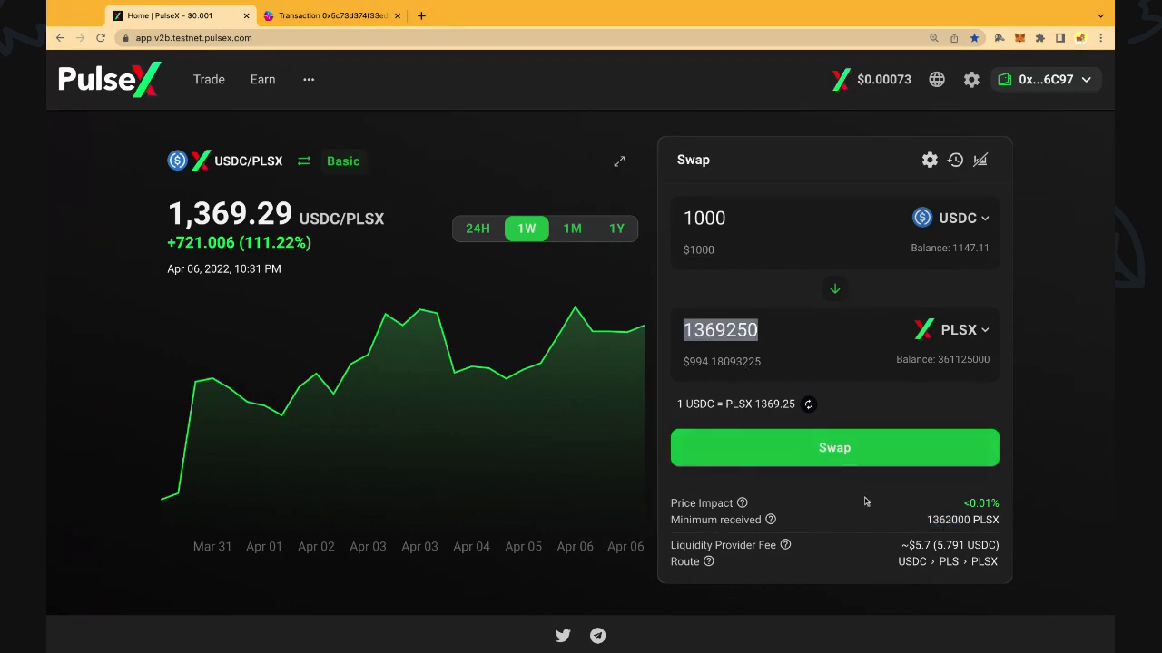
double_click(707, 327)
double_click(711, 331)
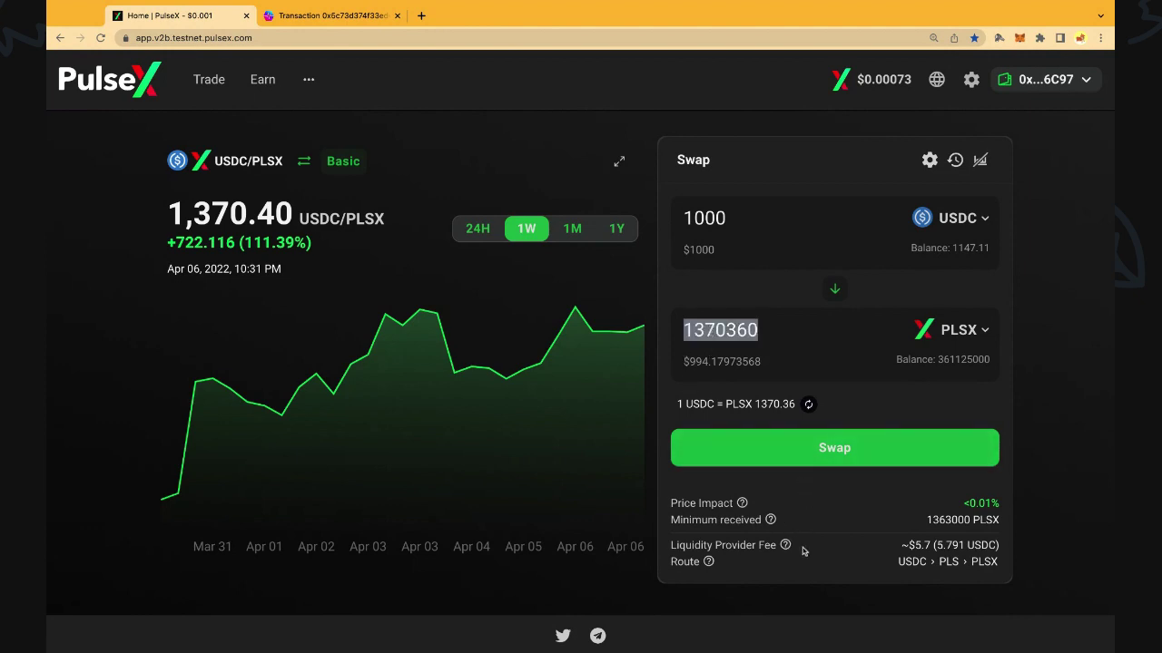
mouse_move(787, 548)
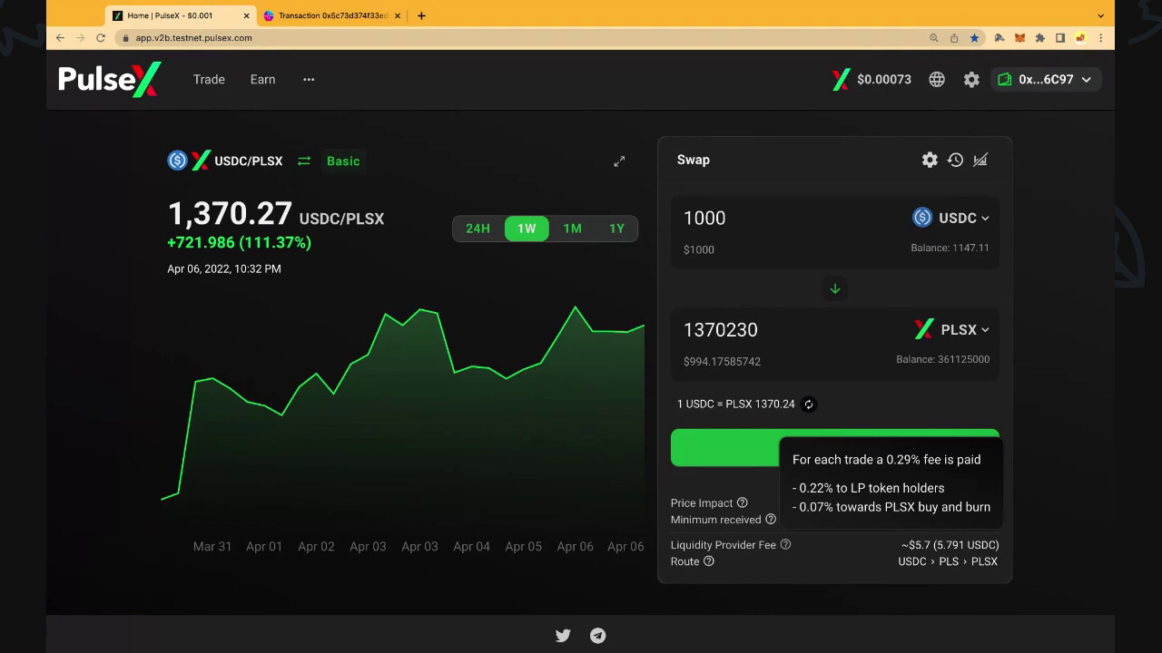
mouse_move(708, 562)
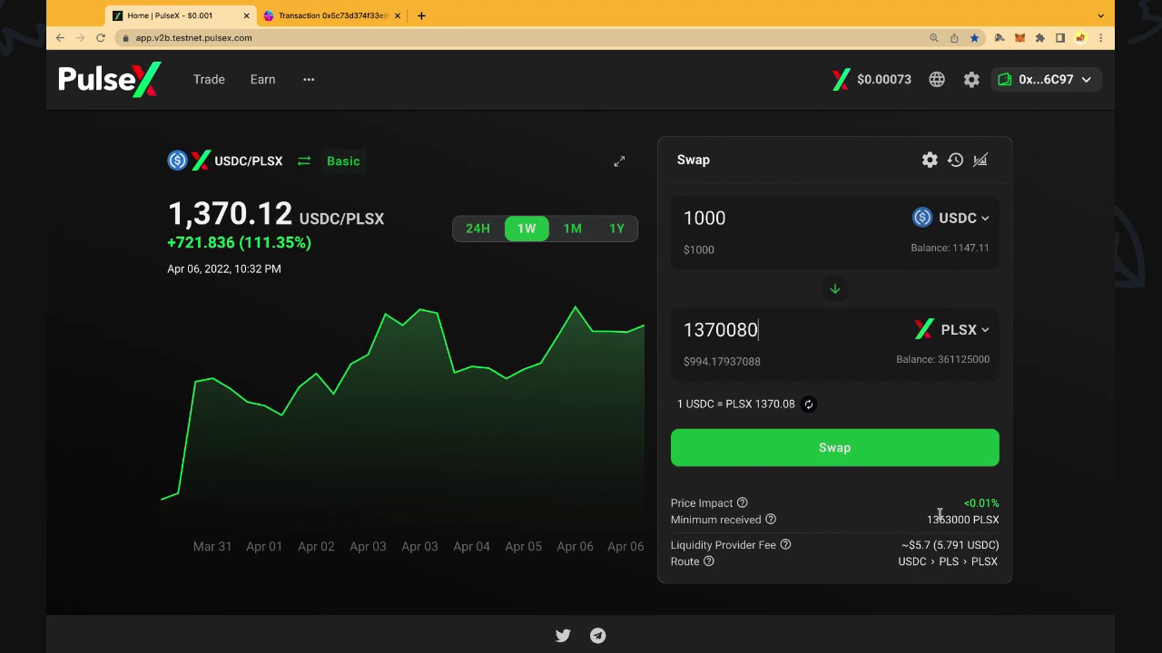
Swap 1000 USDC for PLSX, accepting the updated price, confirming the swap and closing the submission notice
double_click(697, 217)
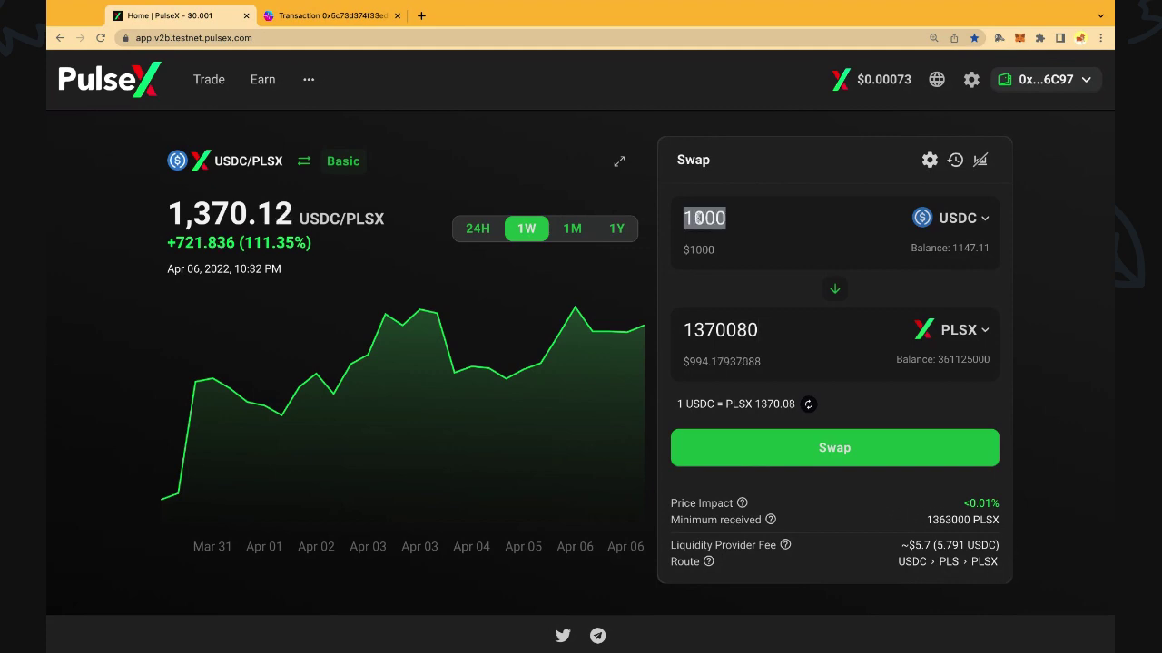
double_click(722, 330)
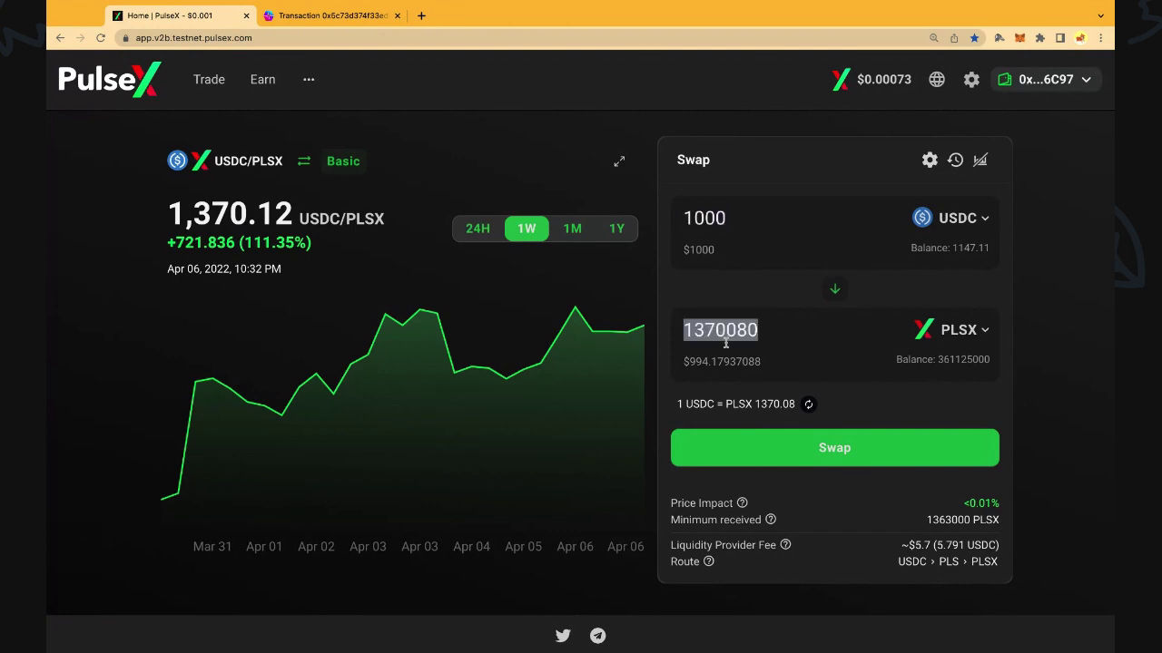
left_click(834, 449)
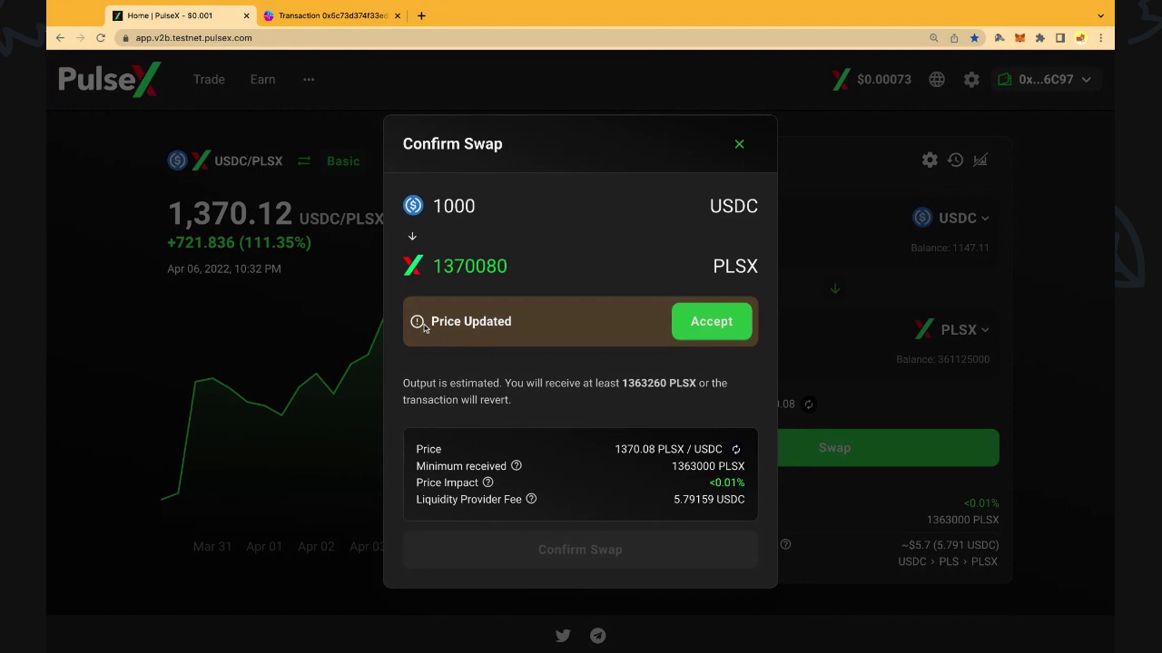
left_click(713, 325)
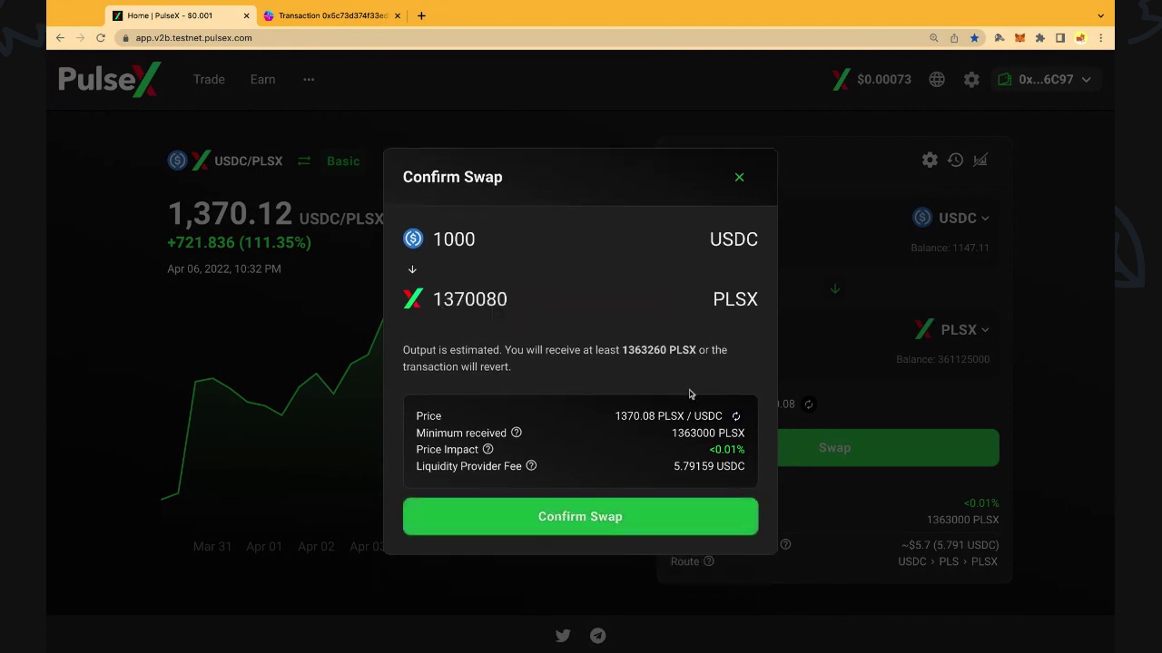
left_click(591, 520)
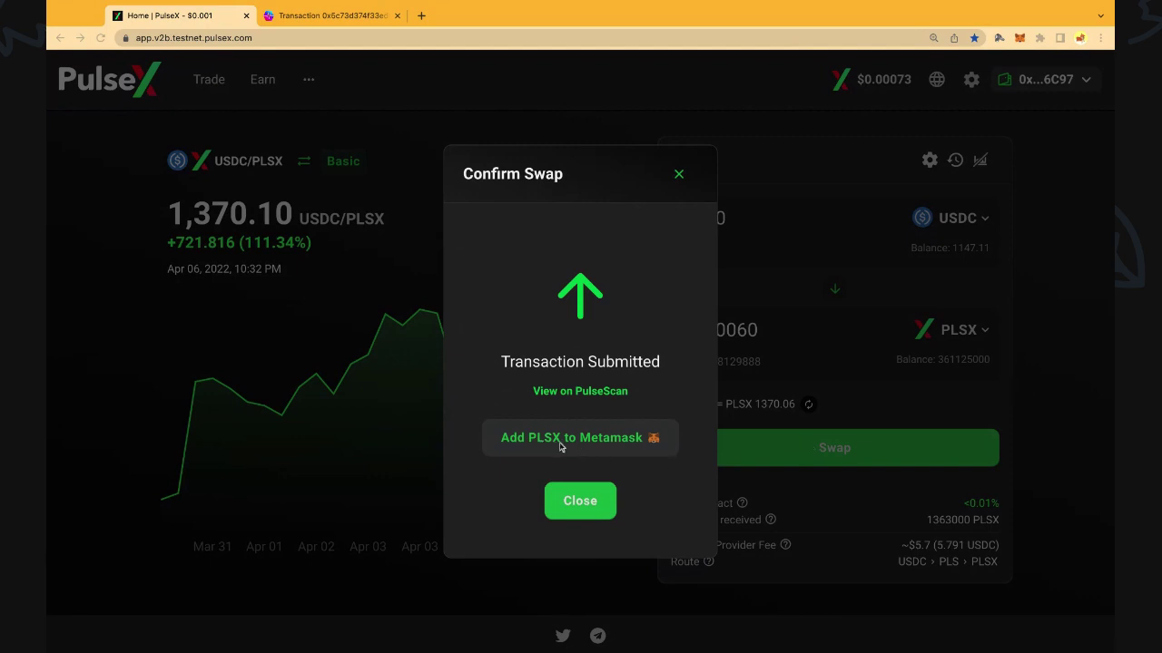
left_click(579, 500)
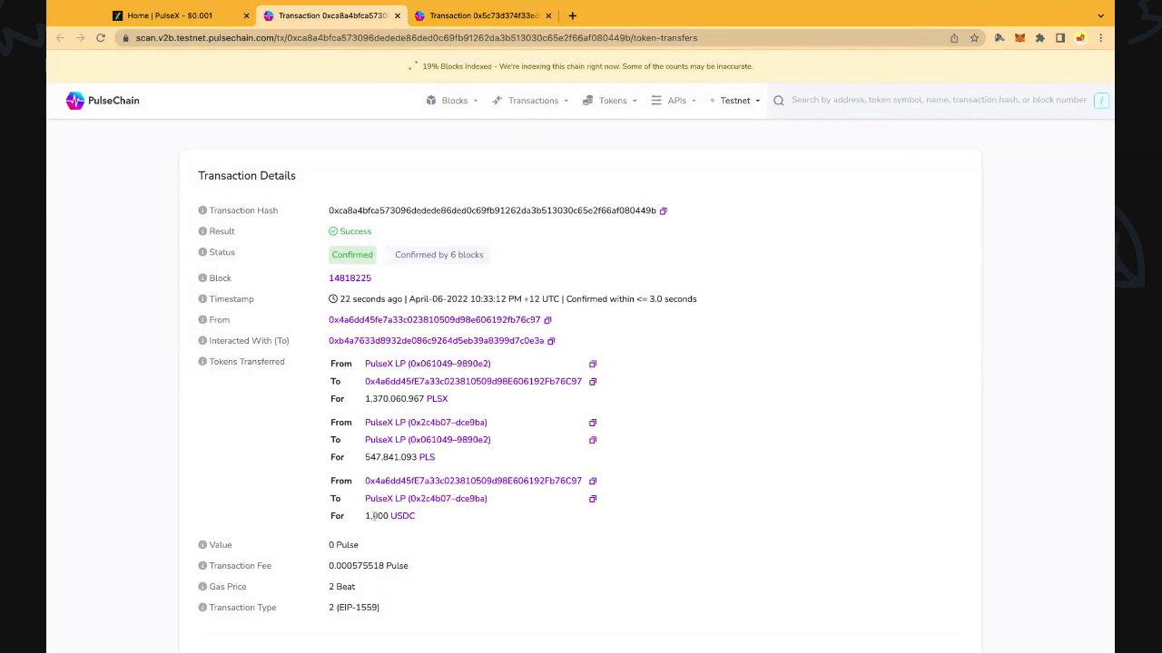
Examine the USDC and PLSX amounts transferred in the swap's transaction details and compare them with the token balances on PulseX
triple_click(369, 528)
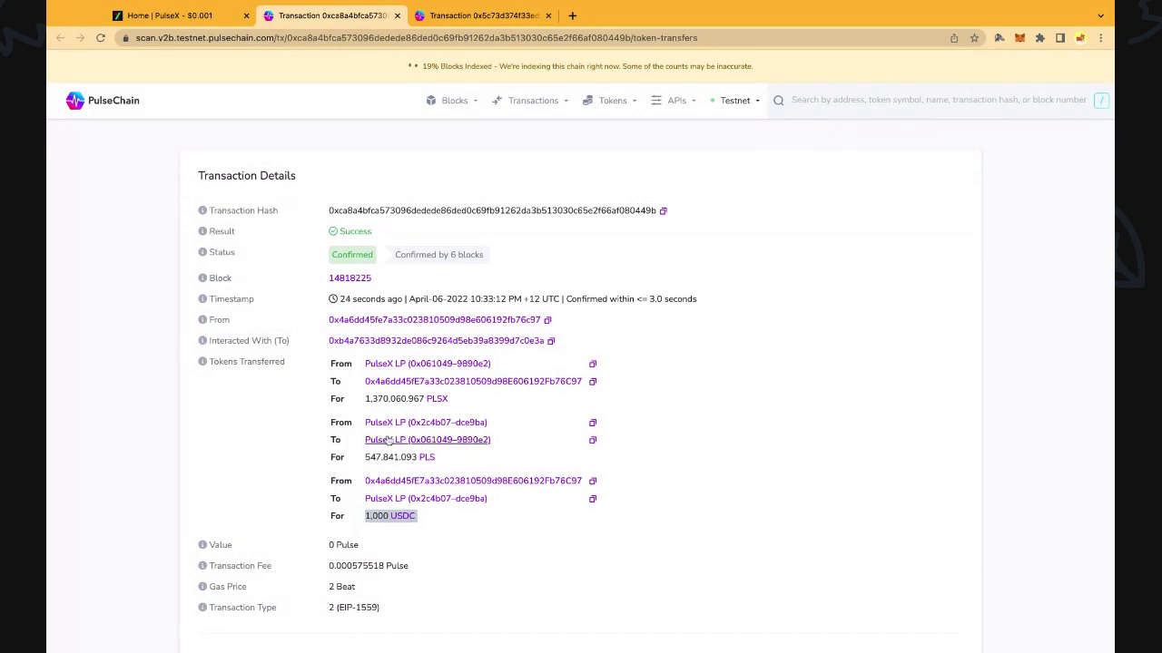
double_click(389, 400)
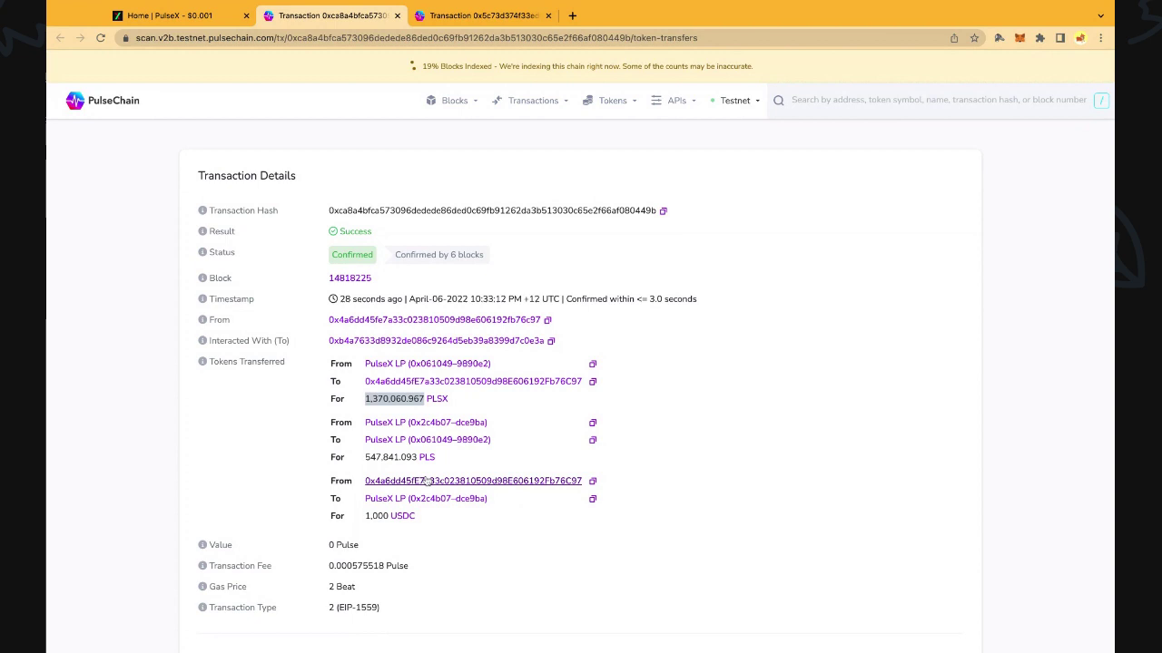
scroll(418, 372, "down", 1)
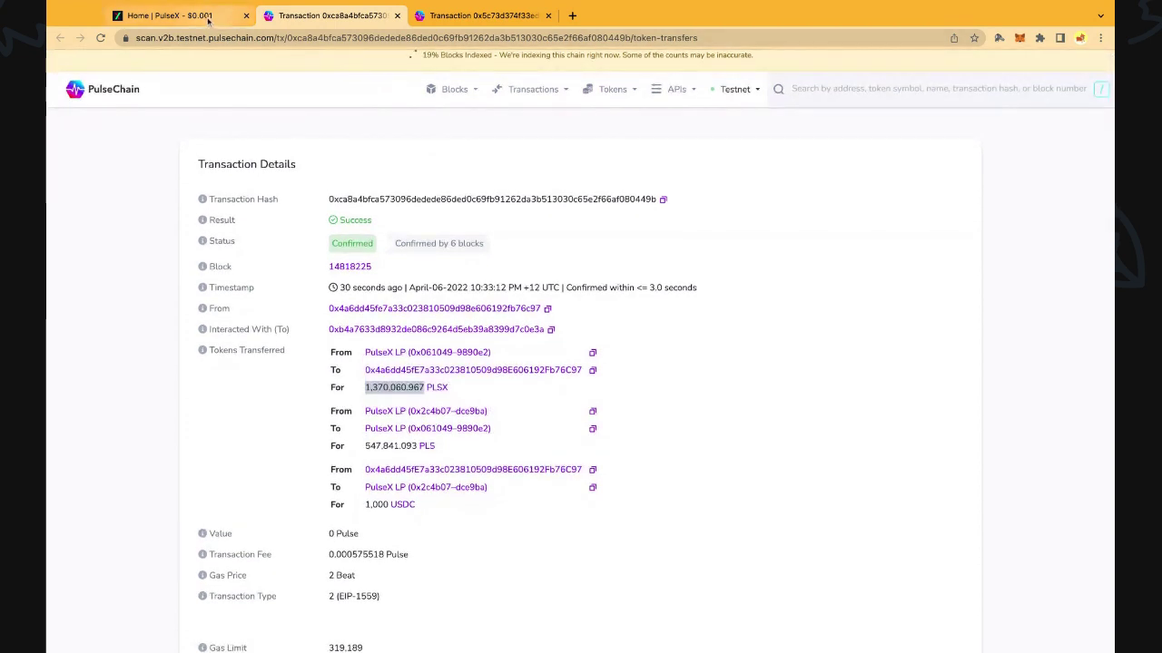
left_click(177, 16)
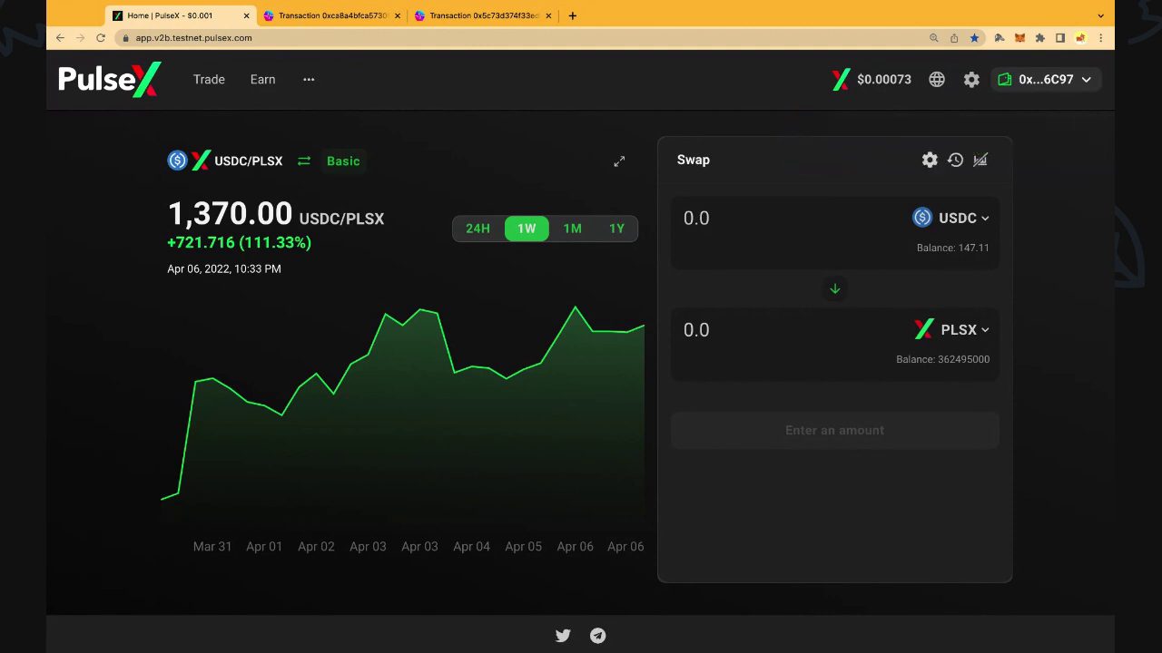
left_click(356, 17)
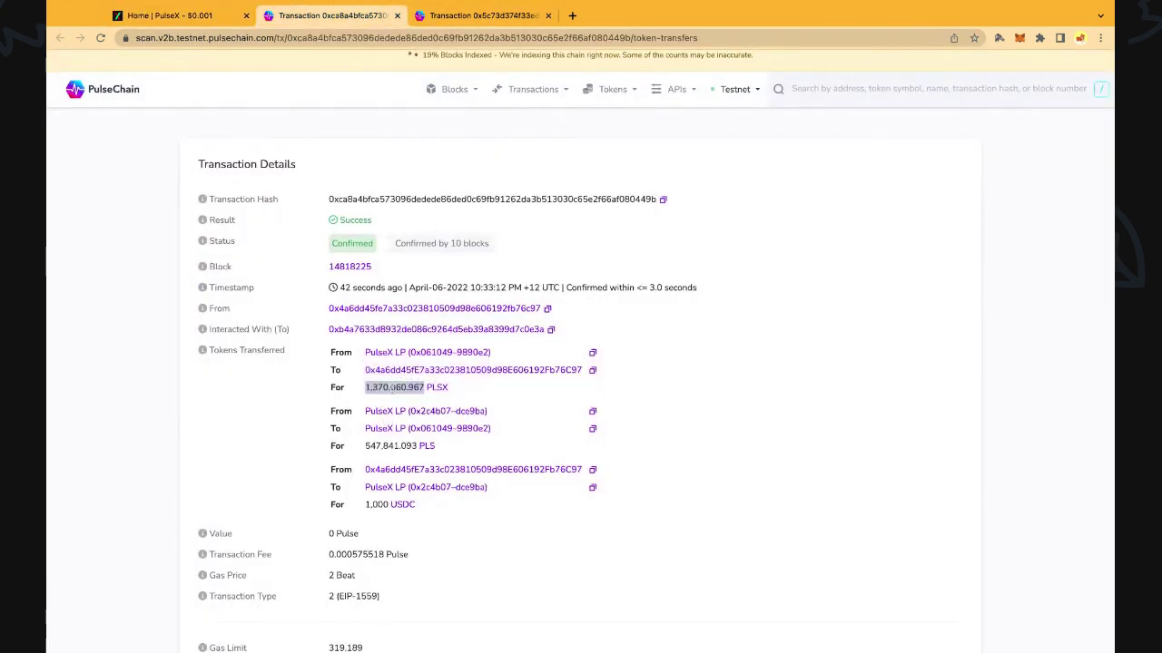
left_click(168, 16)
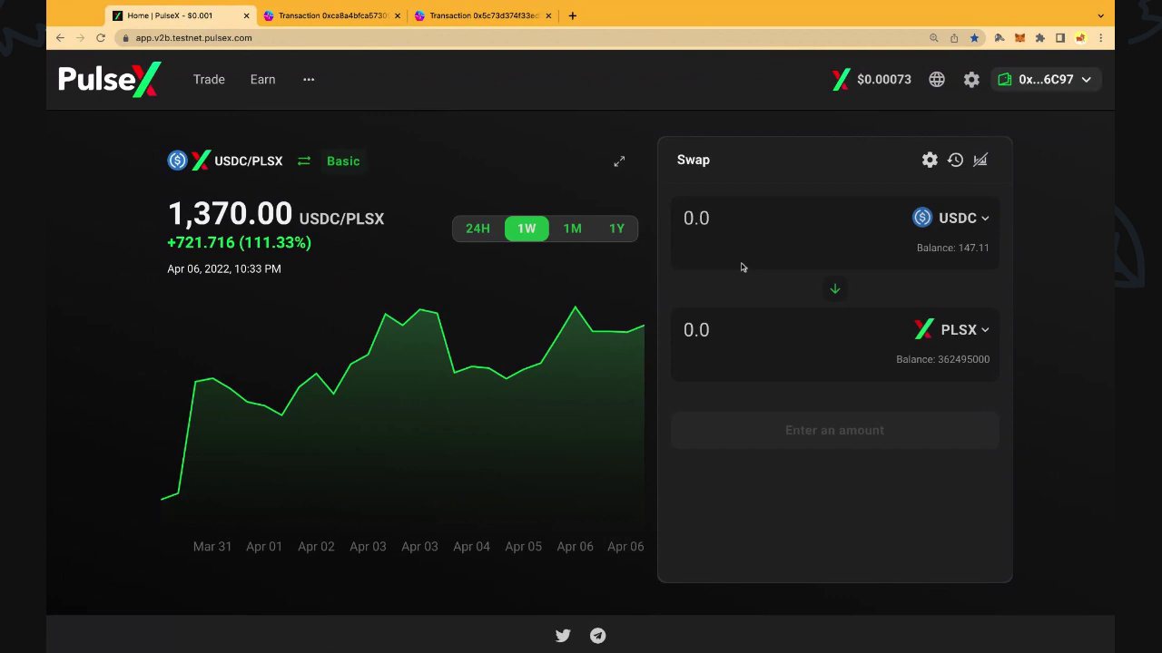